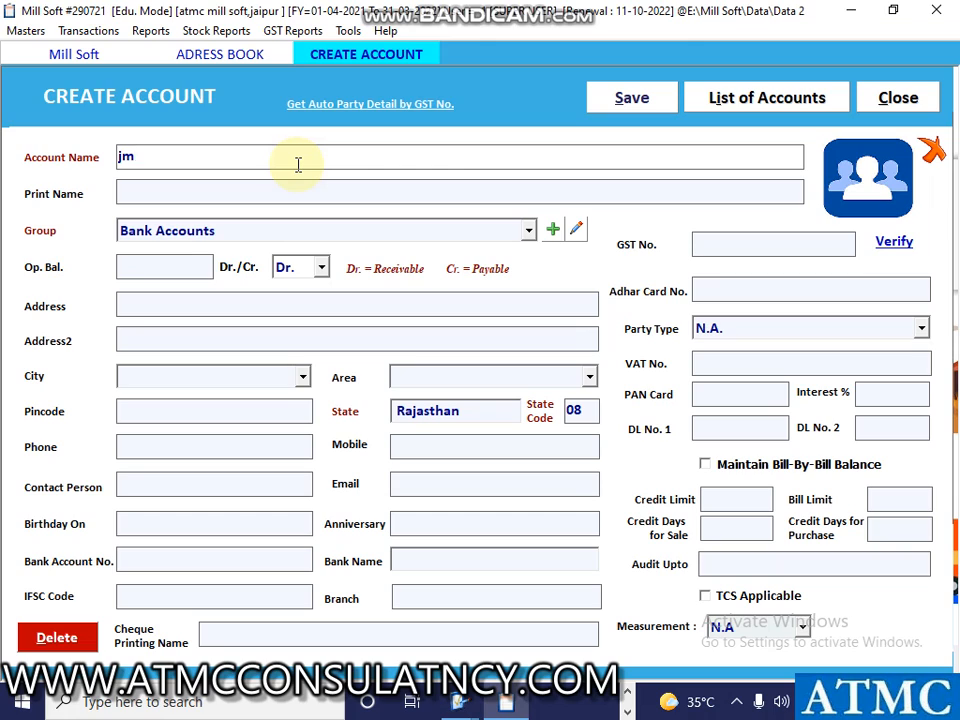
Fill in the supplier's name as the account name, assign the SUPPLIERS group and save the account
text(immy)
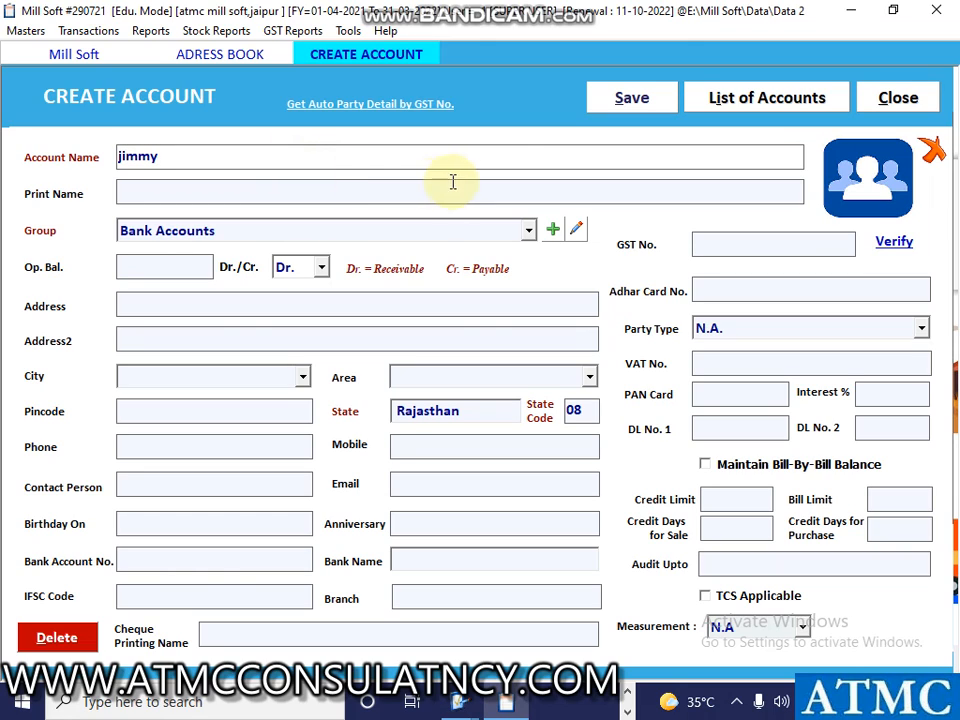
click(522, 227)
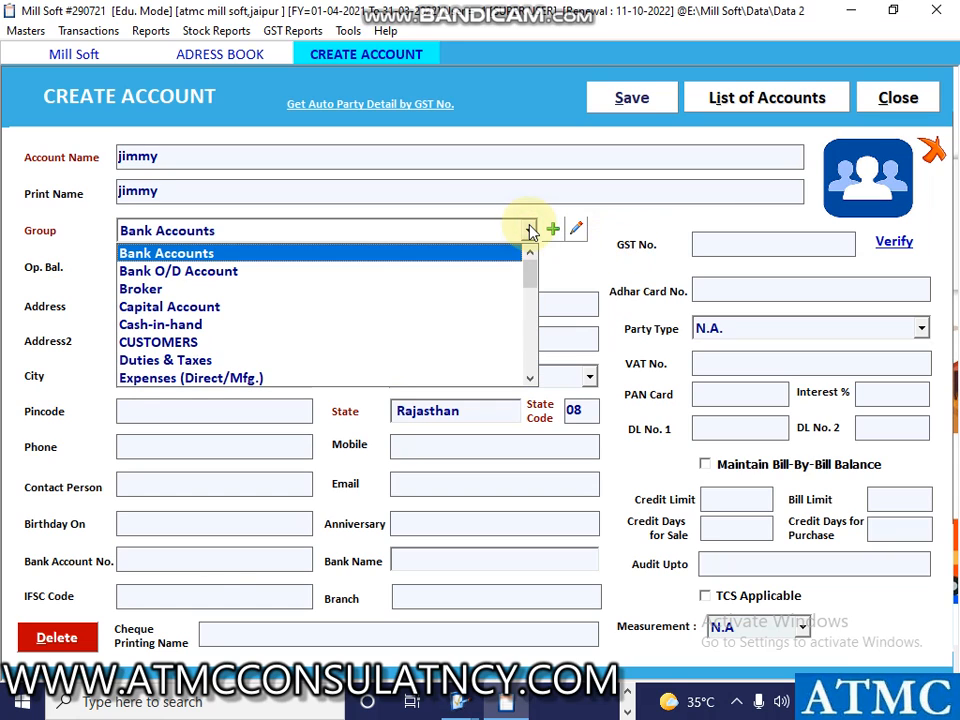
text(s)
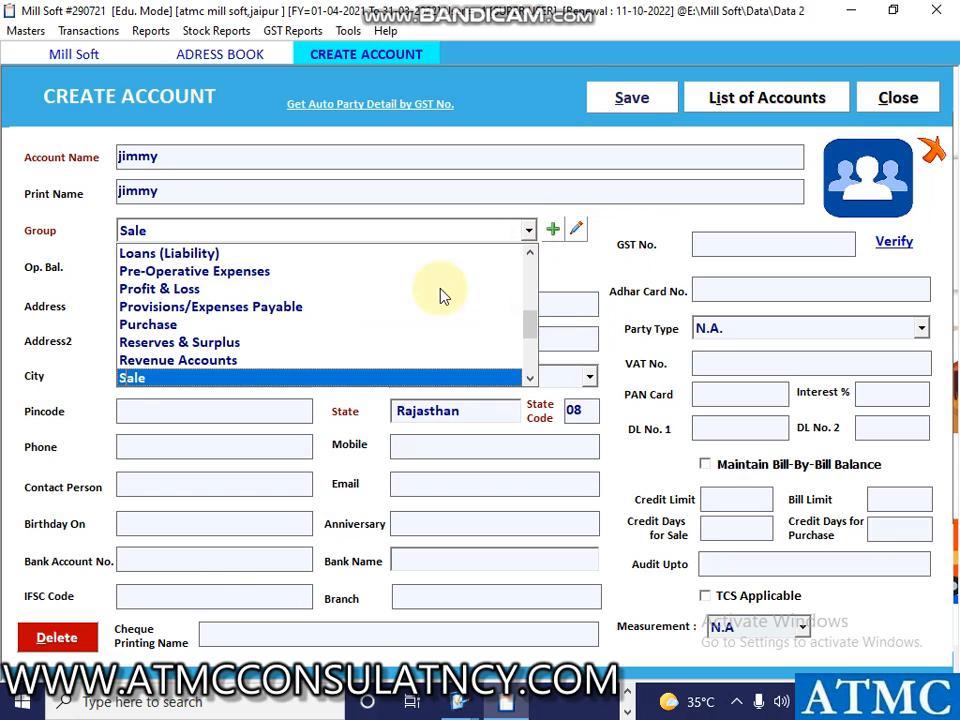
key(Down)
key(Down)
key(Down)
key(Down)
key(Down)
key(Down)
key(Down)
key(Down)
key(Down)
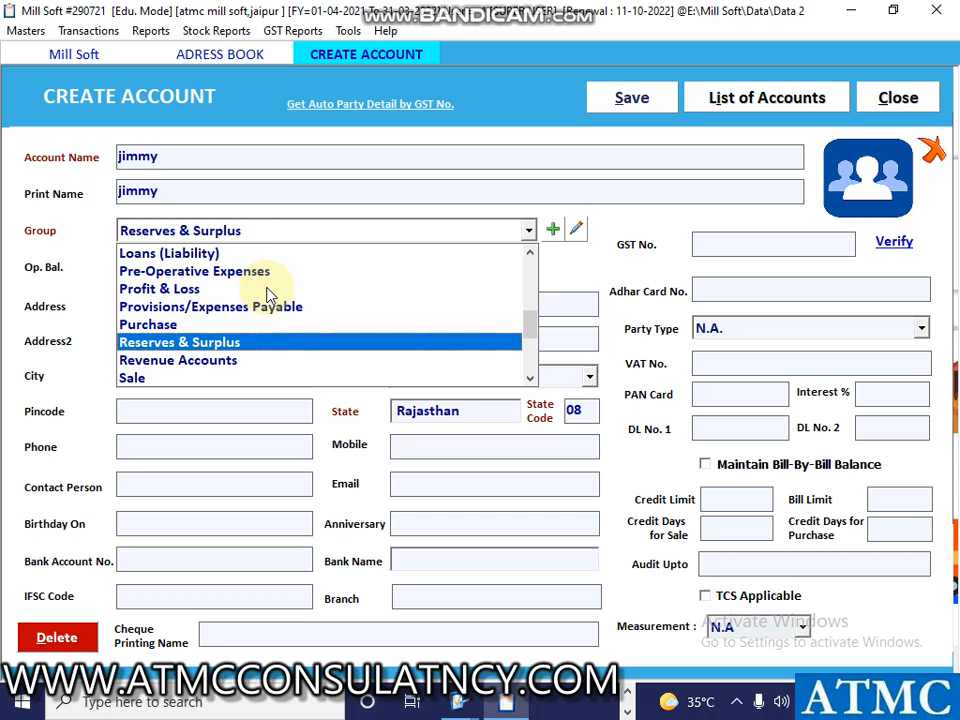
key(Down)
key(Down)
key(Down)
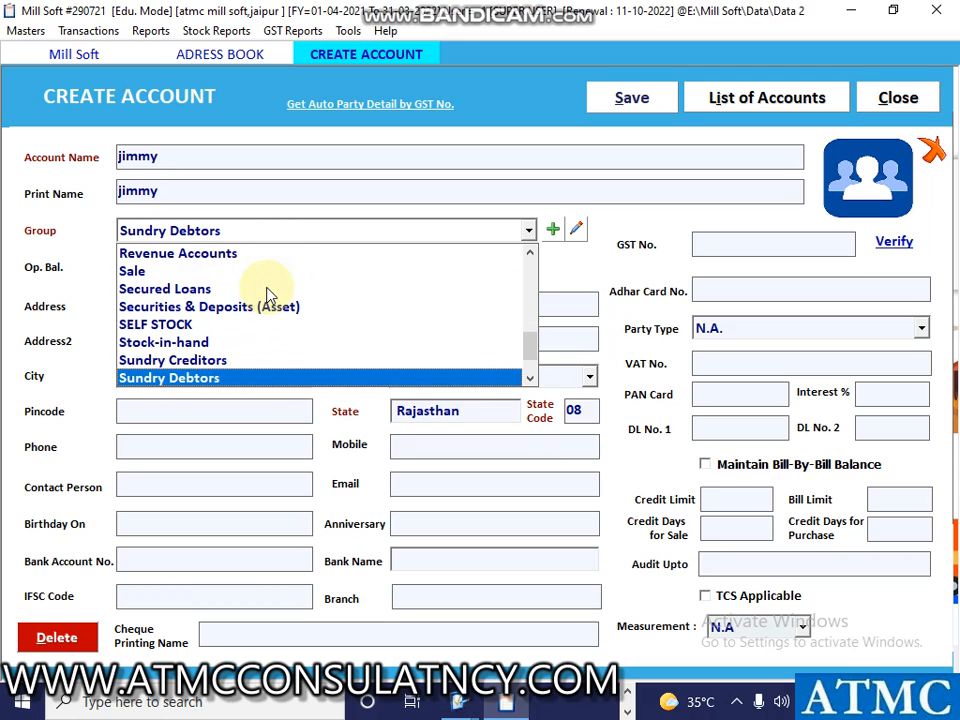
key(Return)
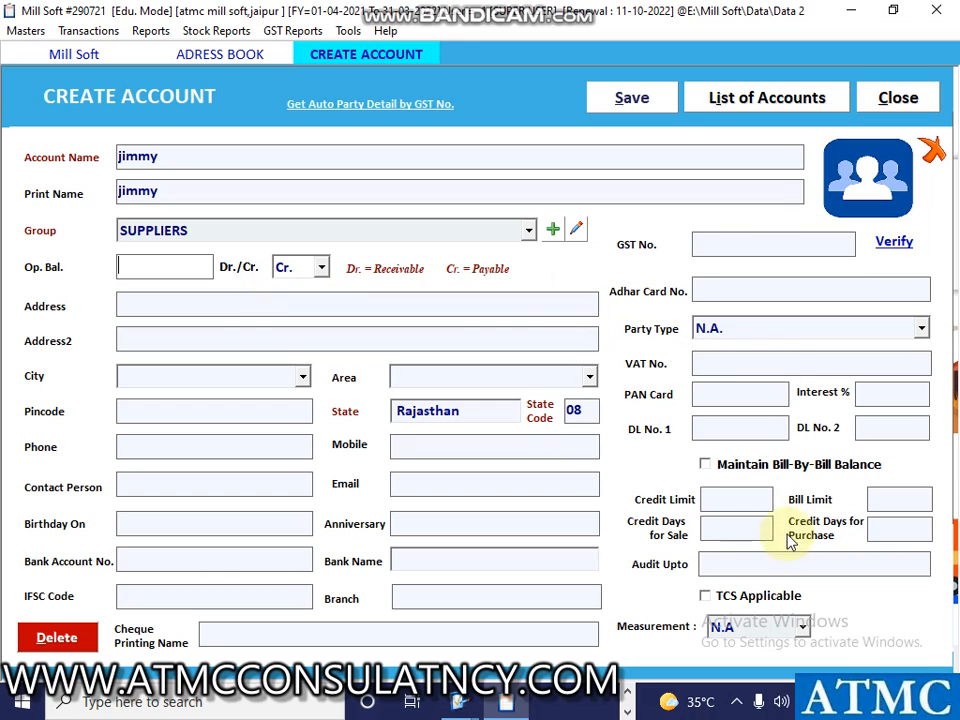
click(632, 97)
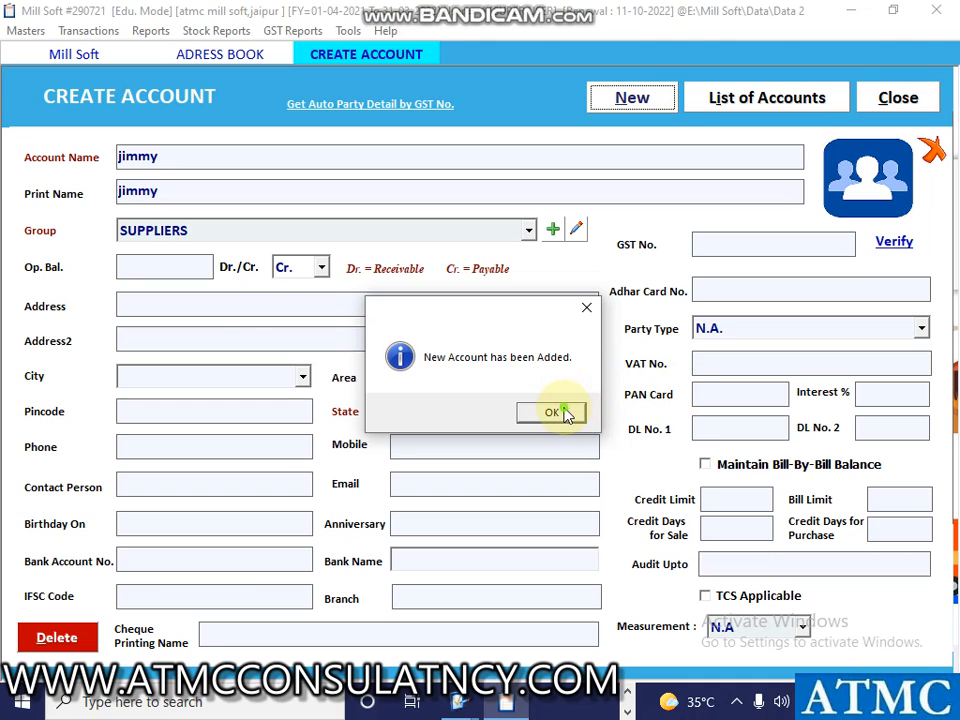
click(561, 413)
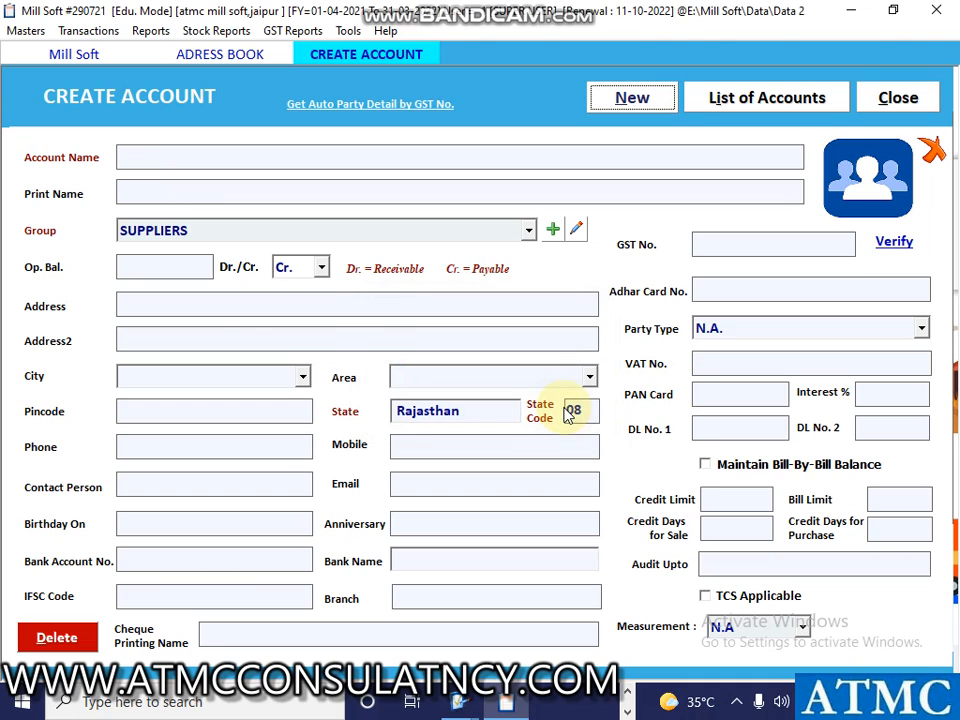
Create and save another account with the customer's name, assigned to the CUSTOMERS group
click(619, 103)
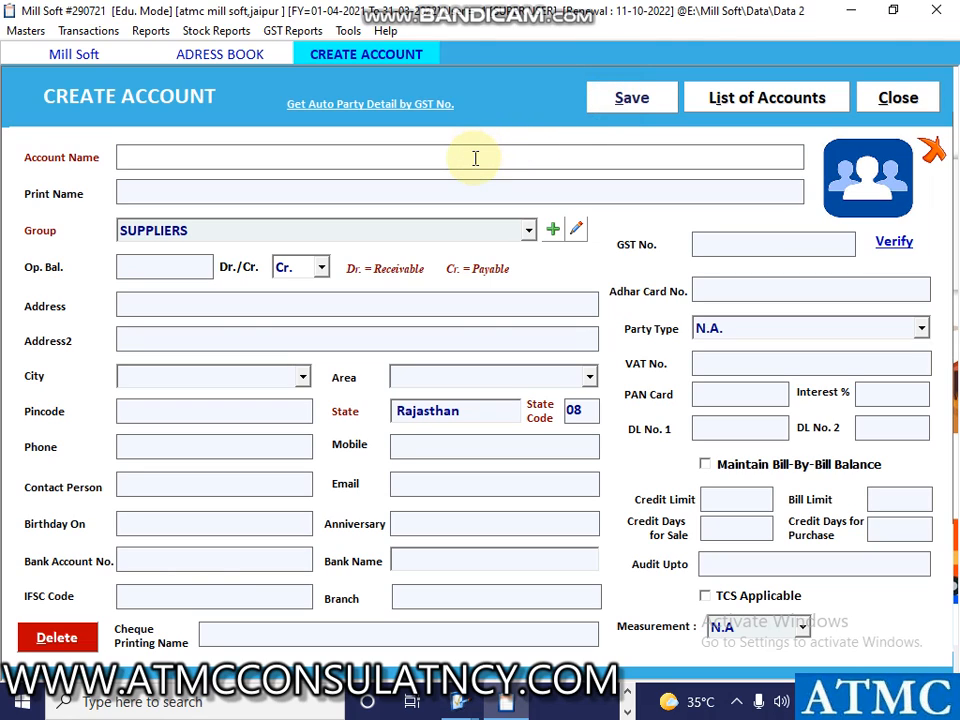
text(scott)
click(527, 231)
key(c)
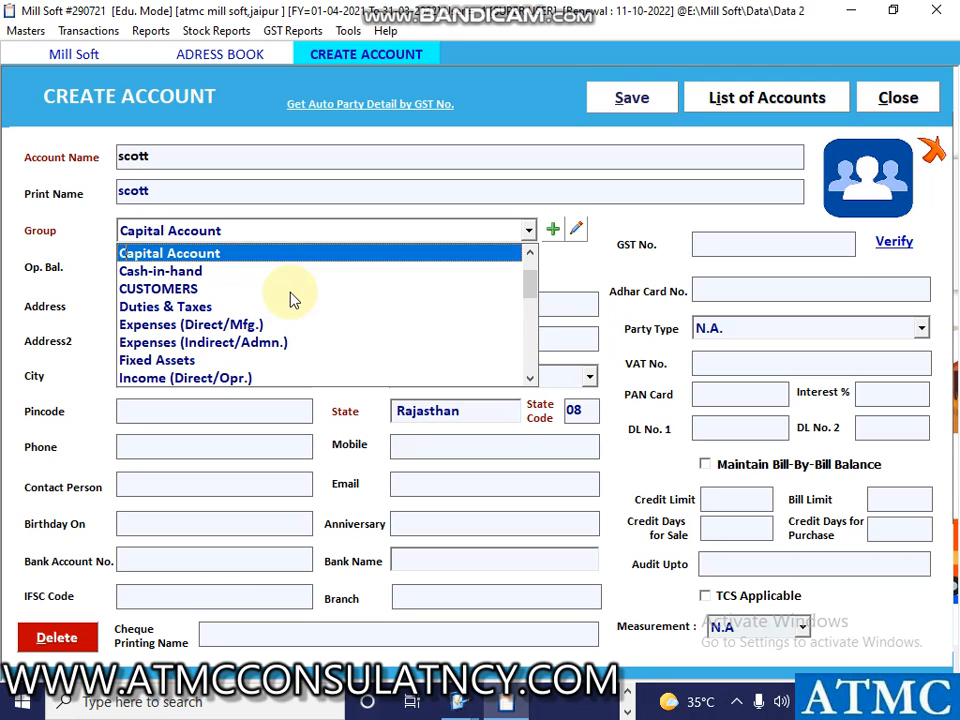
click(208, 288)
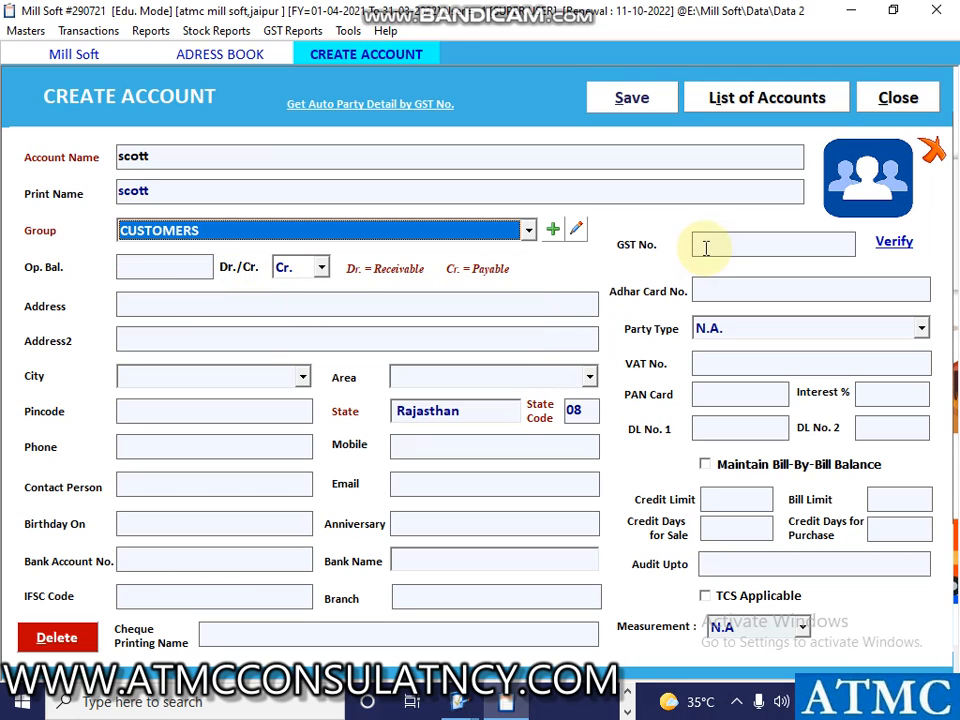
click(640, 102)
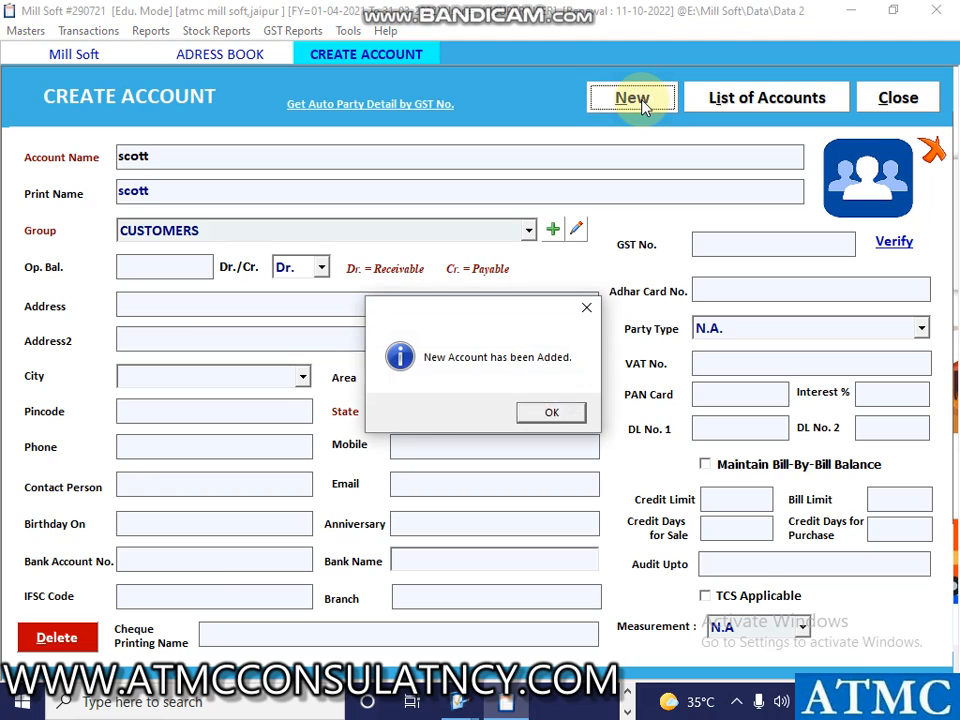
click(551, 411)
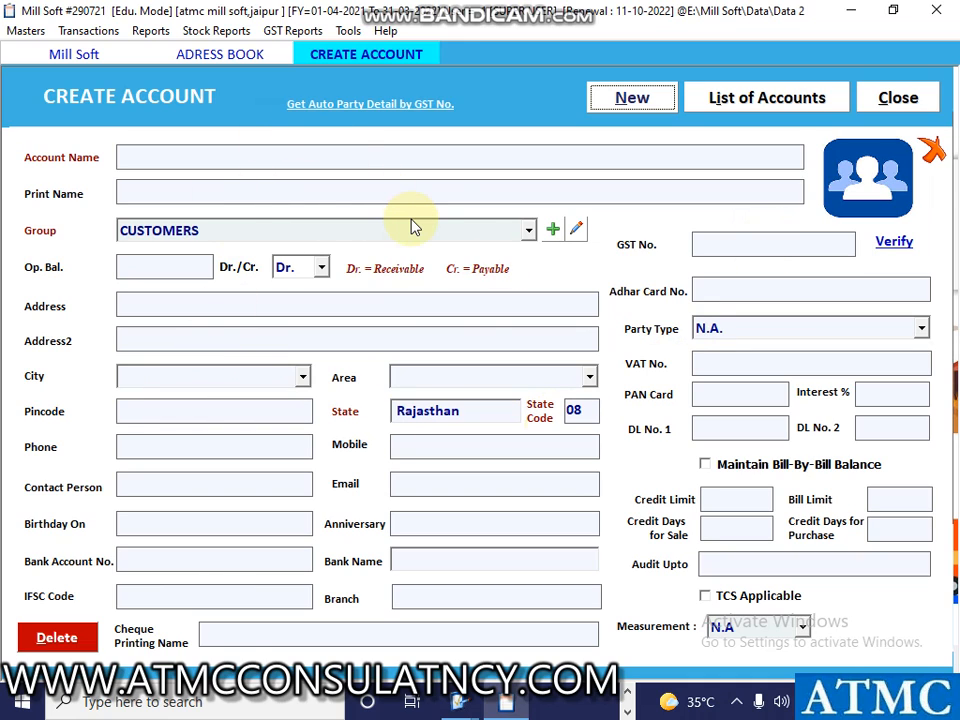
Close the account form and address book, and open a new item entry from the item master
click(884, 104)
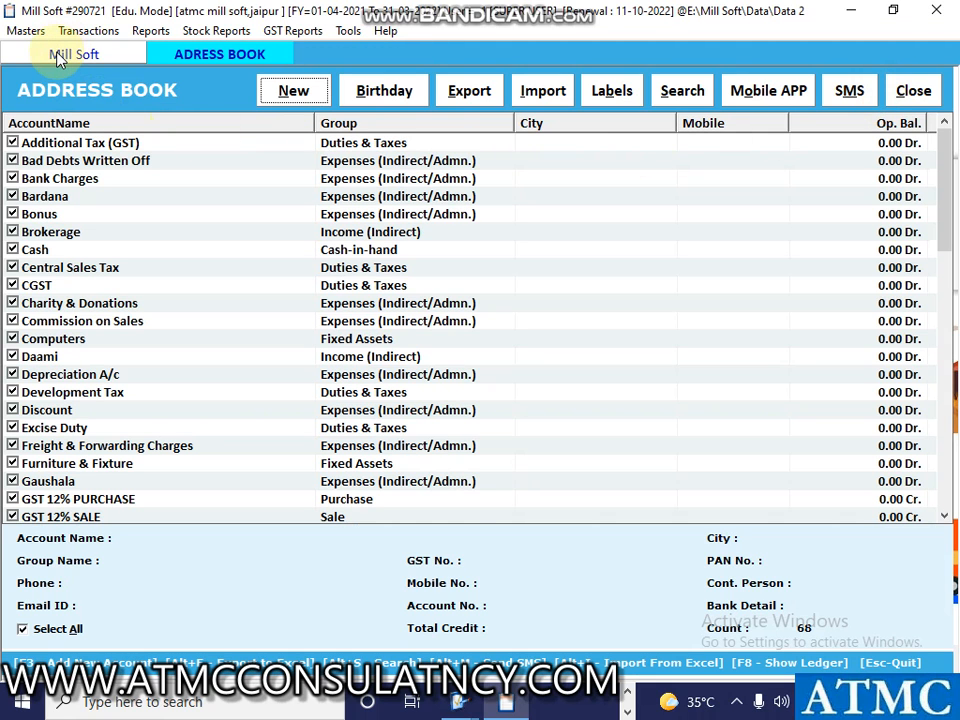
click(916, 90)
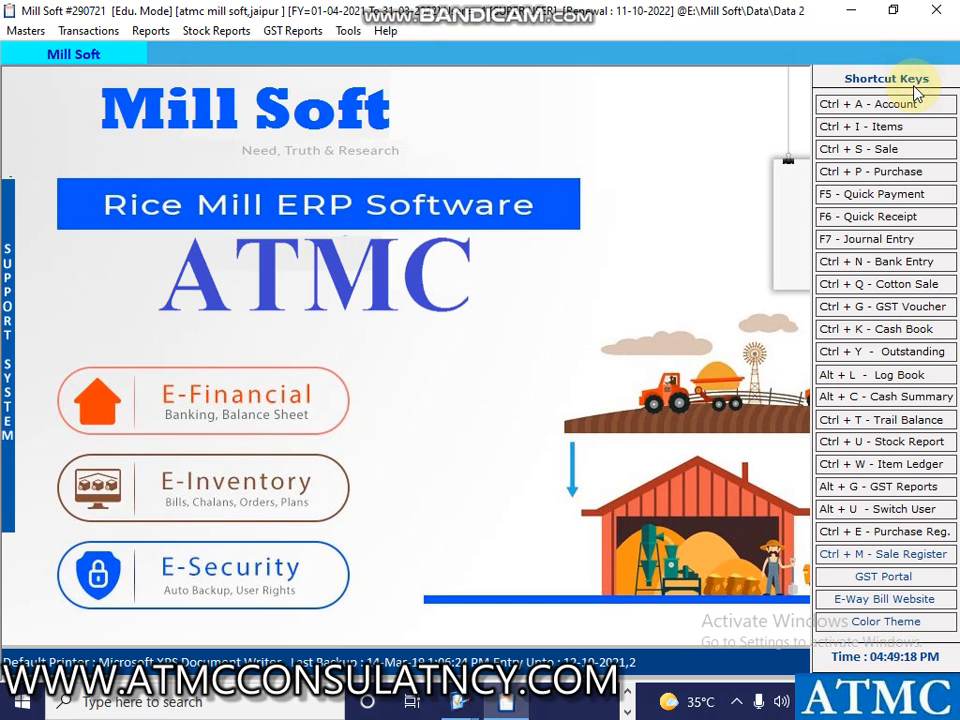
click(18, 28)
click(68, 116)
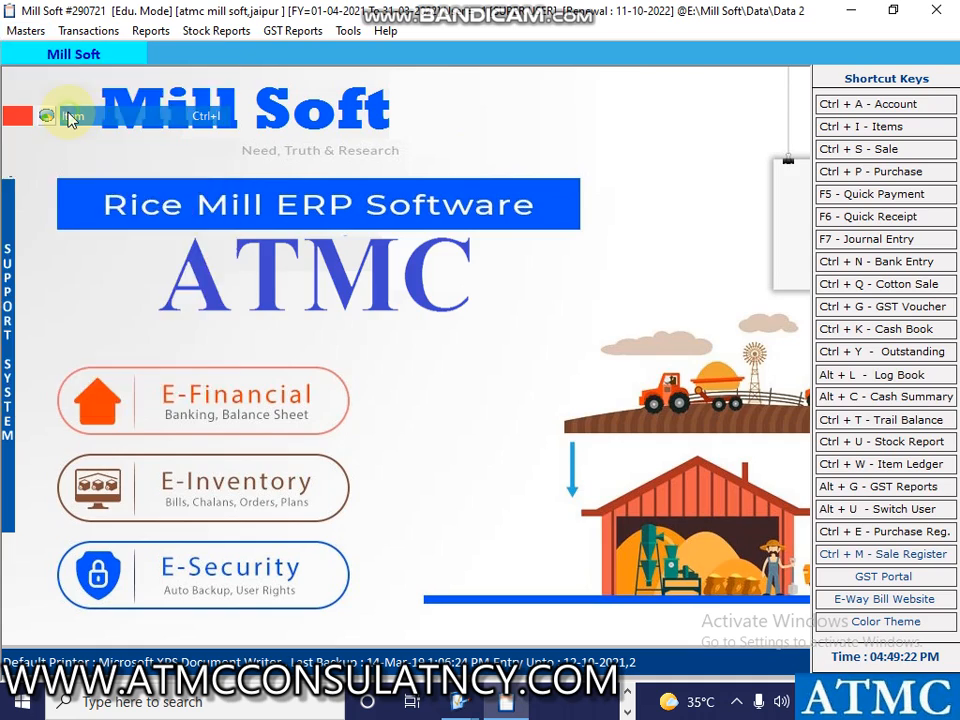
click(660, 92)
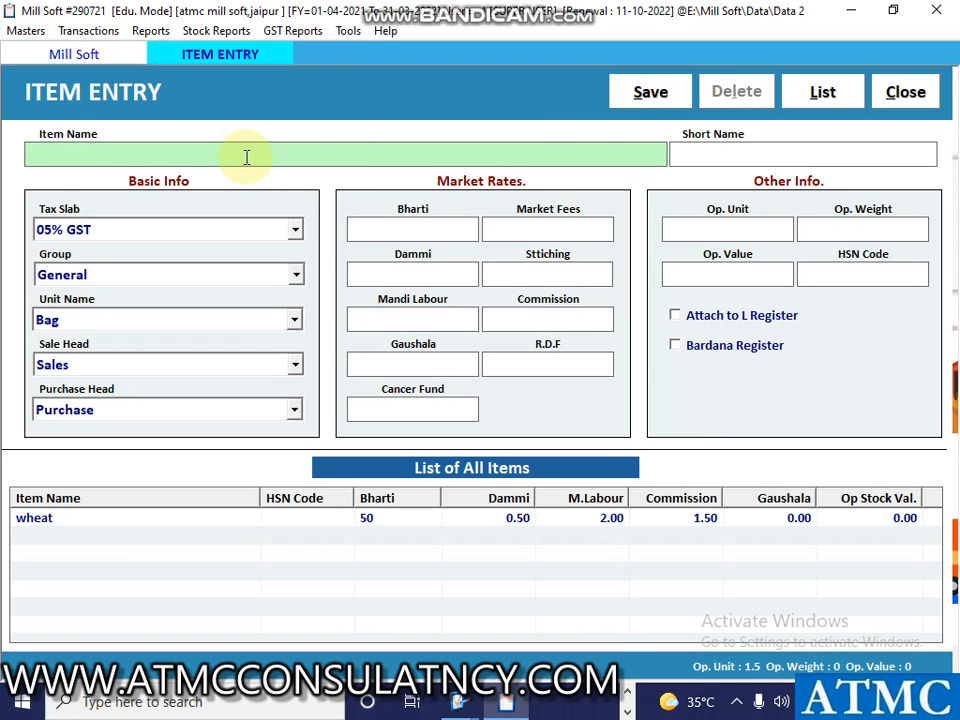
Enter rice bran as the item name and ricebr as its short name, with the 05% GST tax slab
text(rice bran)
key(Tab)
text(ricebr)
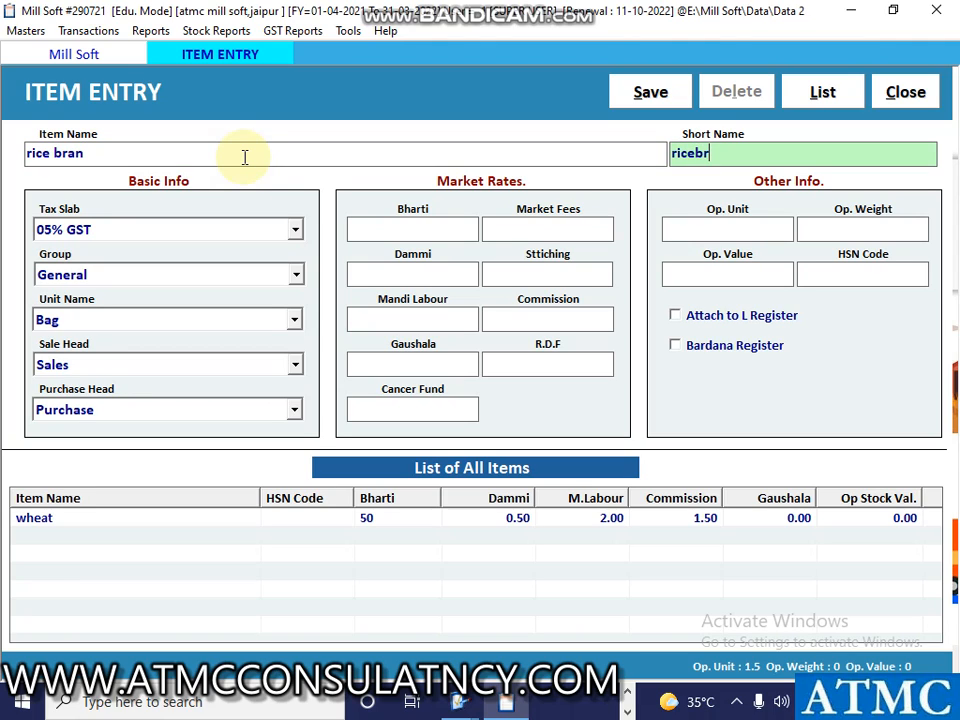
key(Tab)
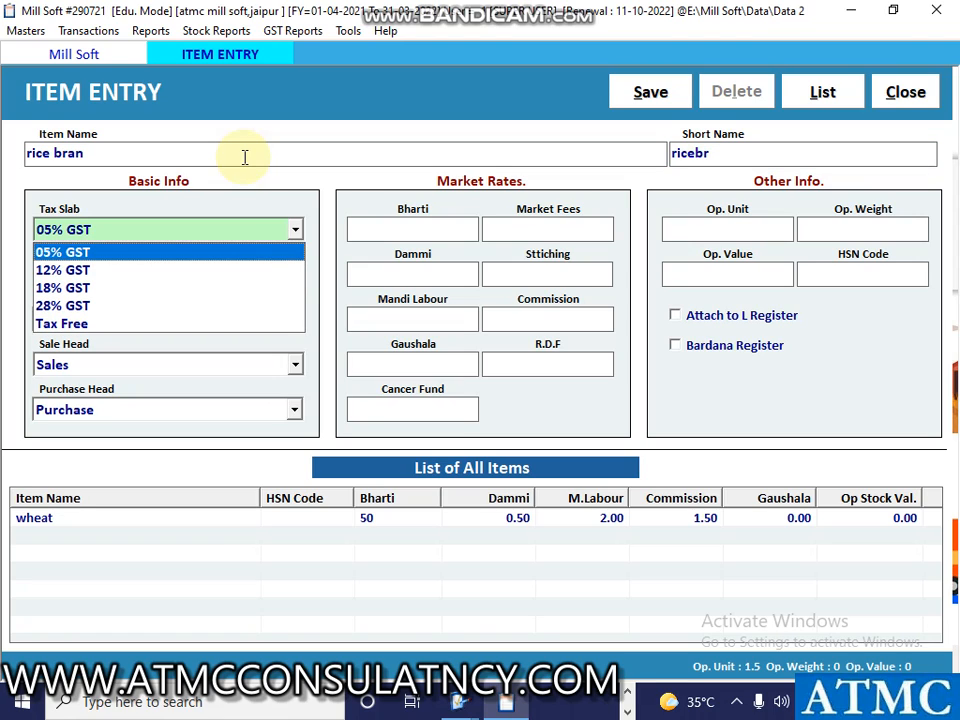
key(Tab)
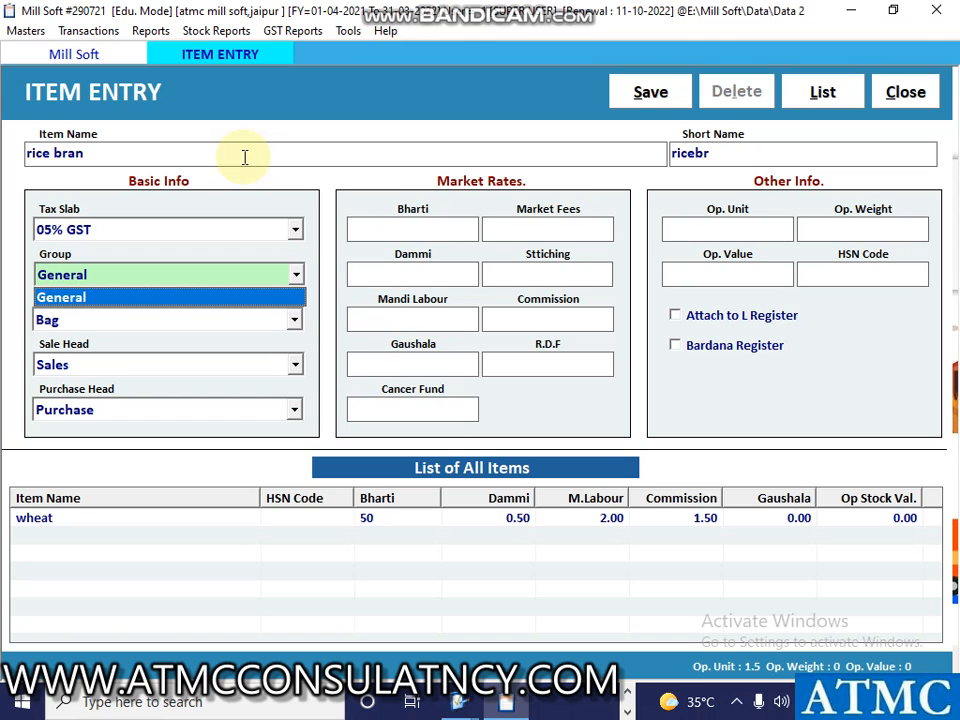
Add a new item group named demo group and close the item group dialog
key(F3)
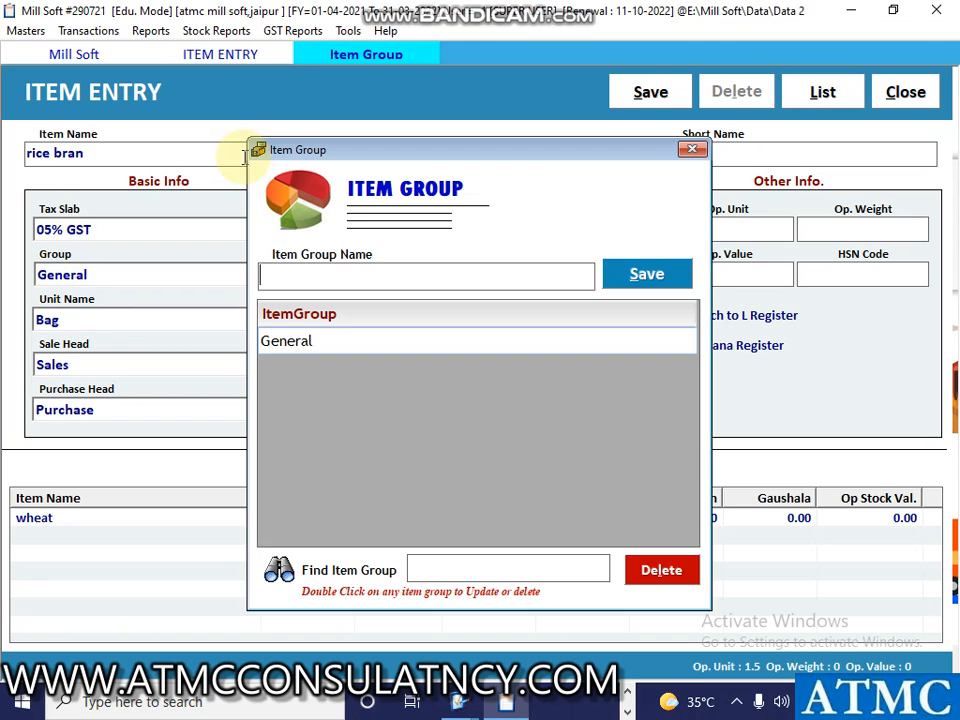
text(demo gropu)
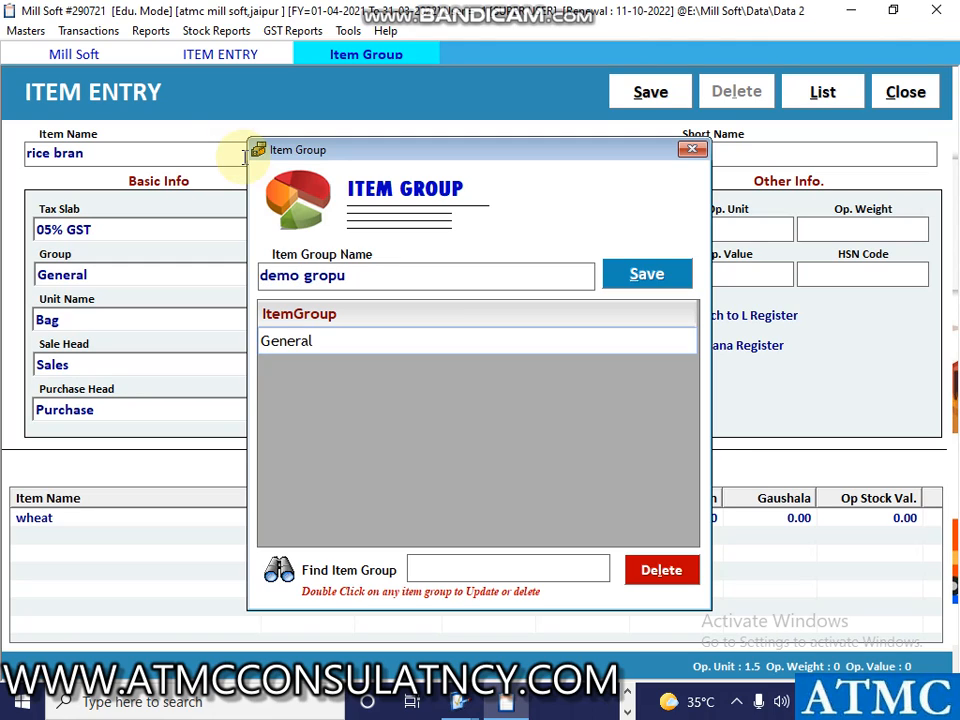
key(BackSpace)
key(BackSpace)
text(up)
key(Return)
key(Return)
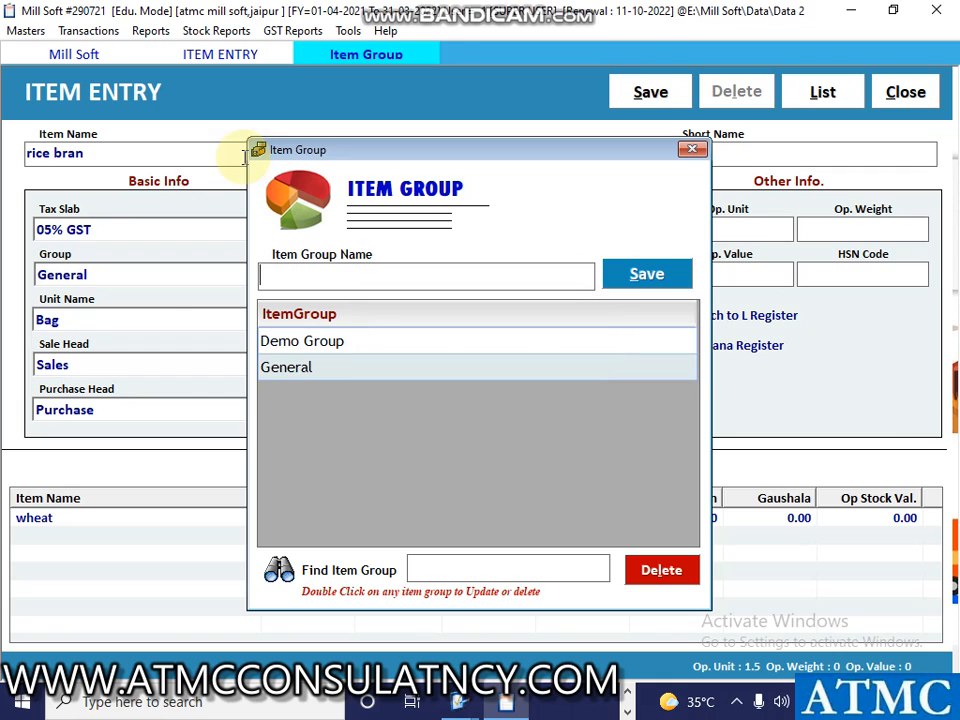
click(700, 150)
Try to pick the newly added group in the item's group list
click(296, 283)
click(296, 283)
click(296, 283)
click(296, 283)
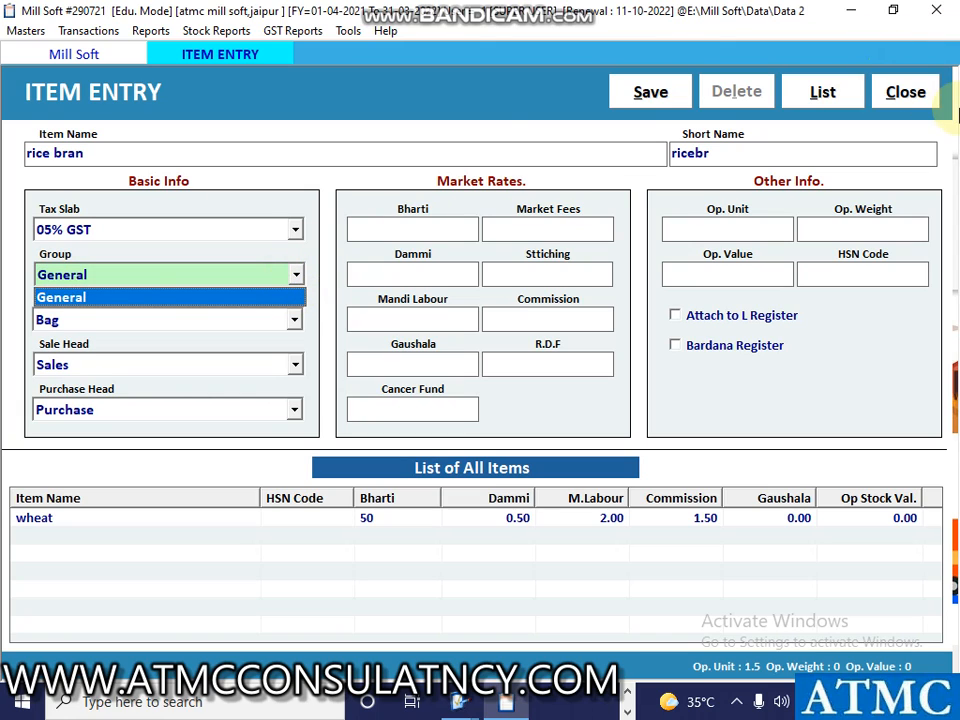
click(906, 94)
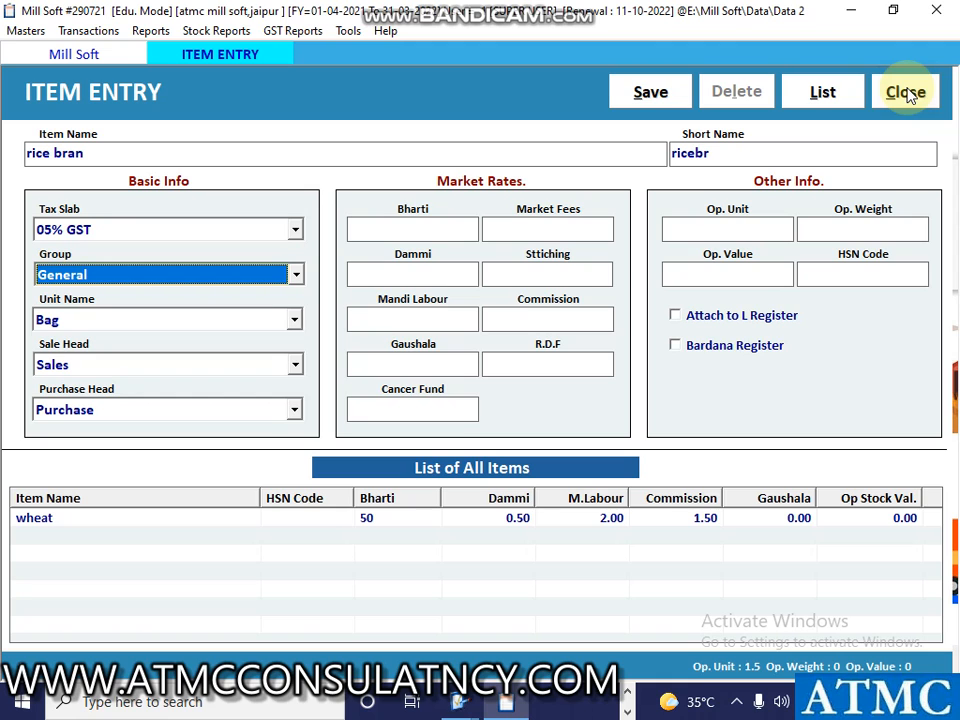
click(300, 280)
click(303, 284)
Close the item entry without saving and open a fresh one from the item list
click(906, 92)
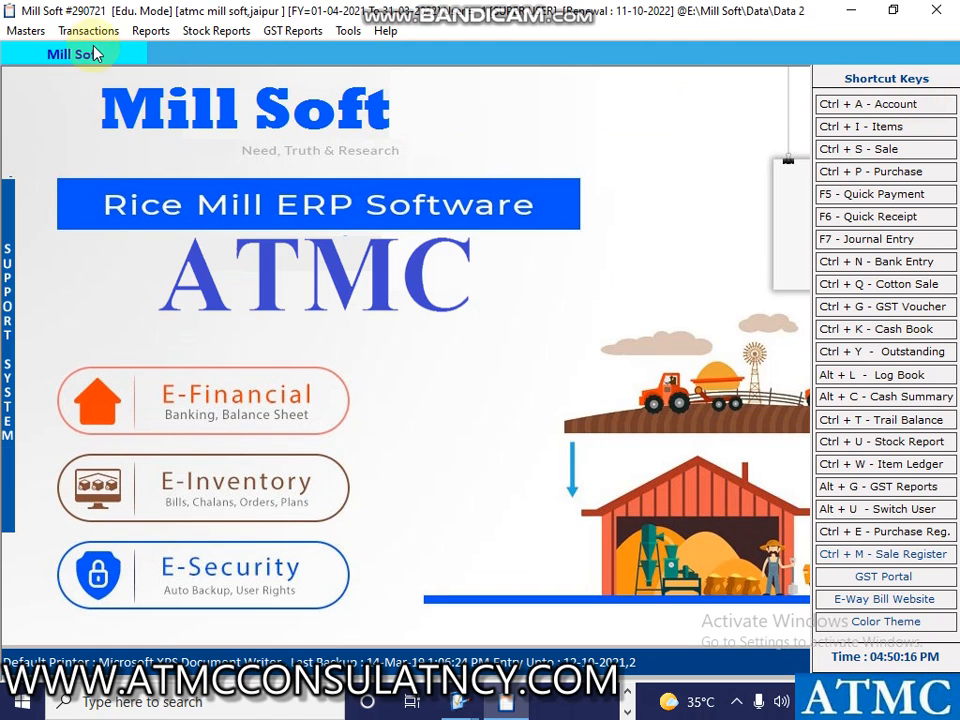
click(30, 30)
click(102, 118)
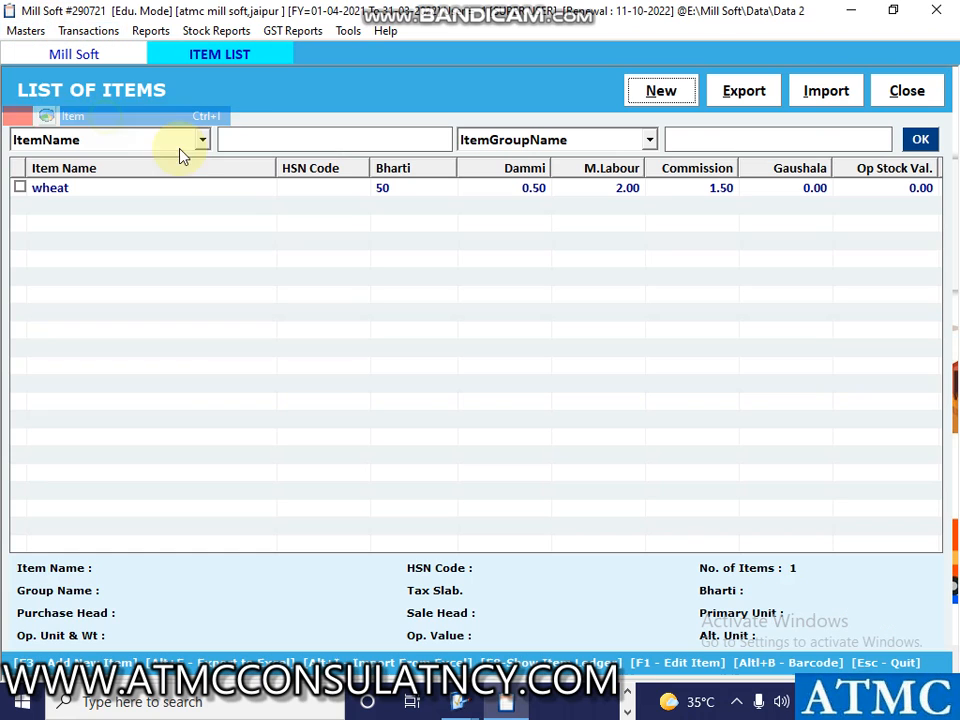
click(662, 94)
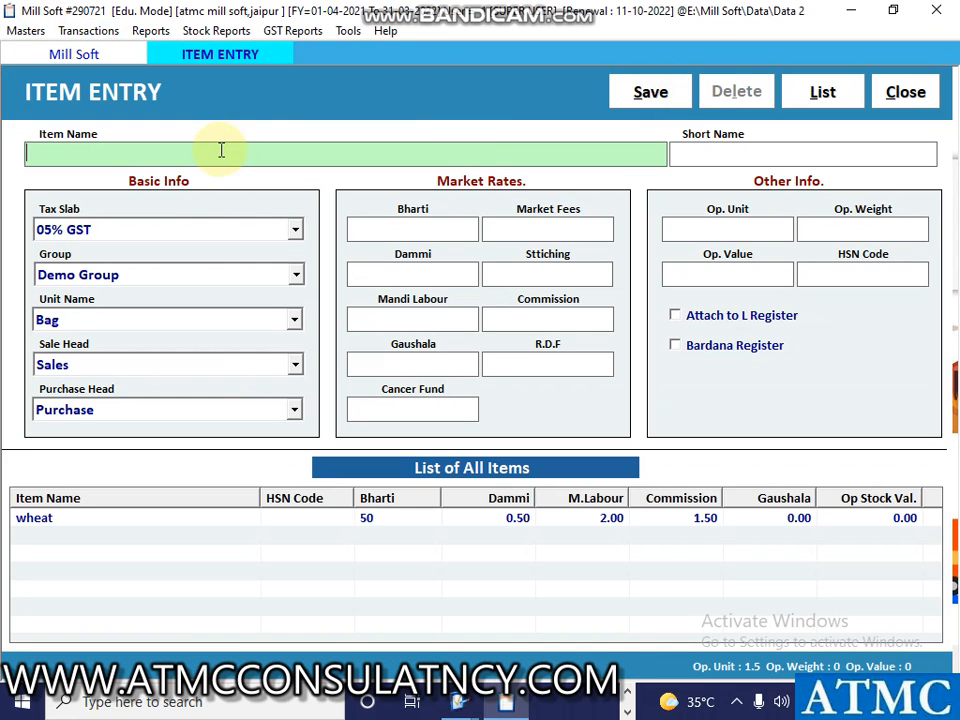
Enter rice bran as the item name, with tax slab 05% GST, group Demo Group and unit Bag
text(rice bran)
key(Return)
key(Return)
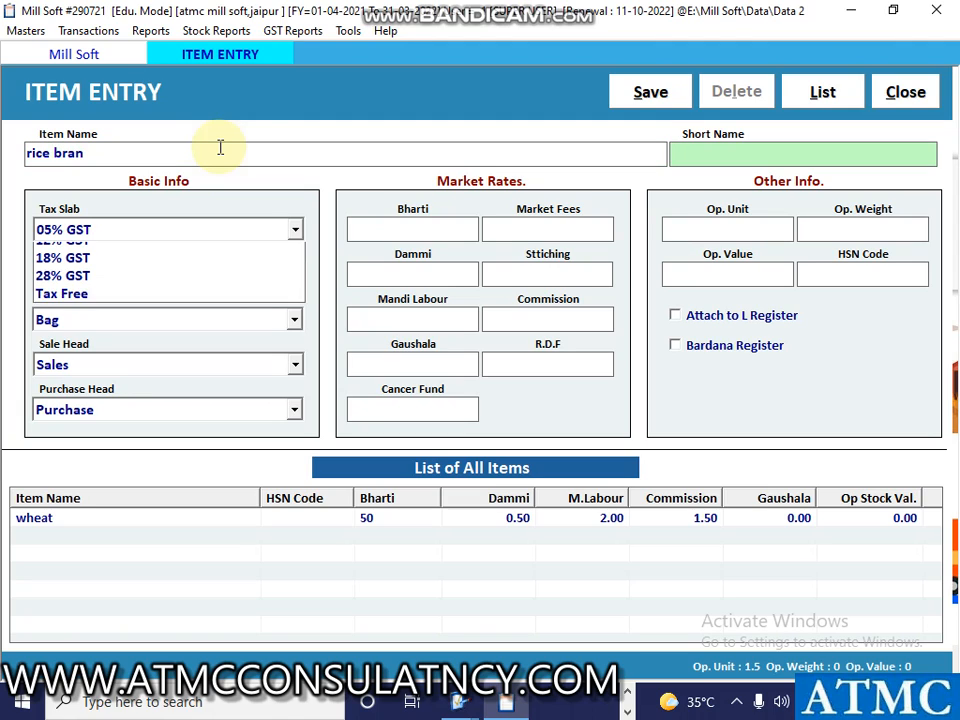
key(Return)
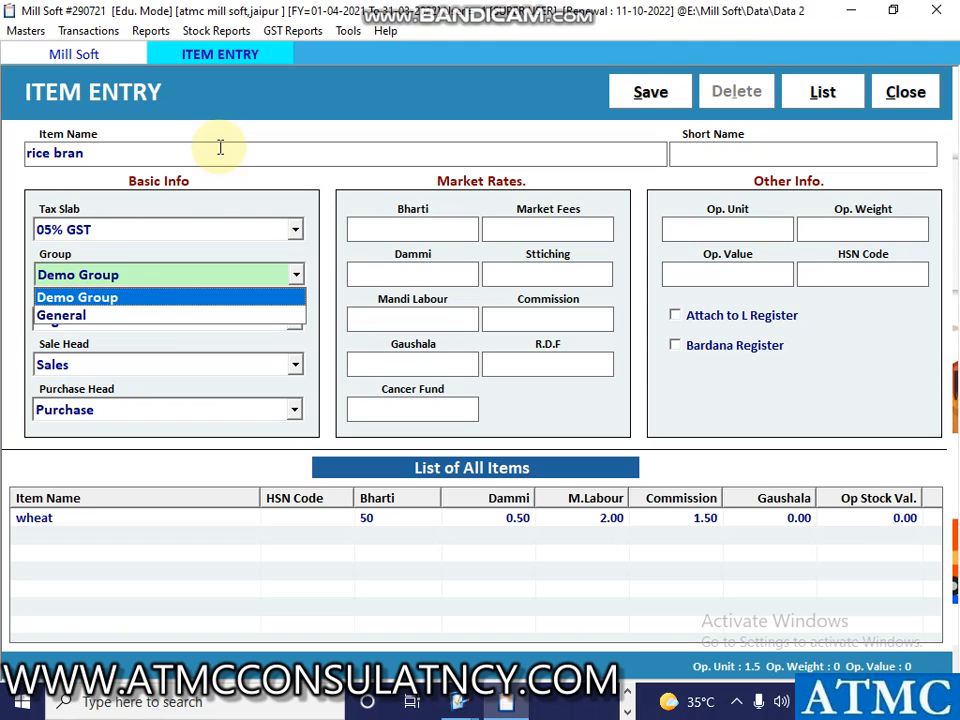
key(Return)
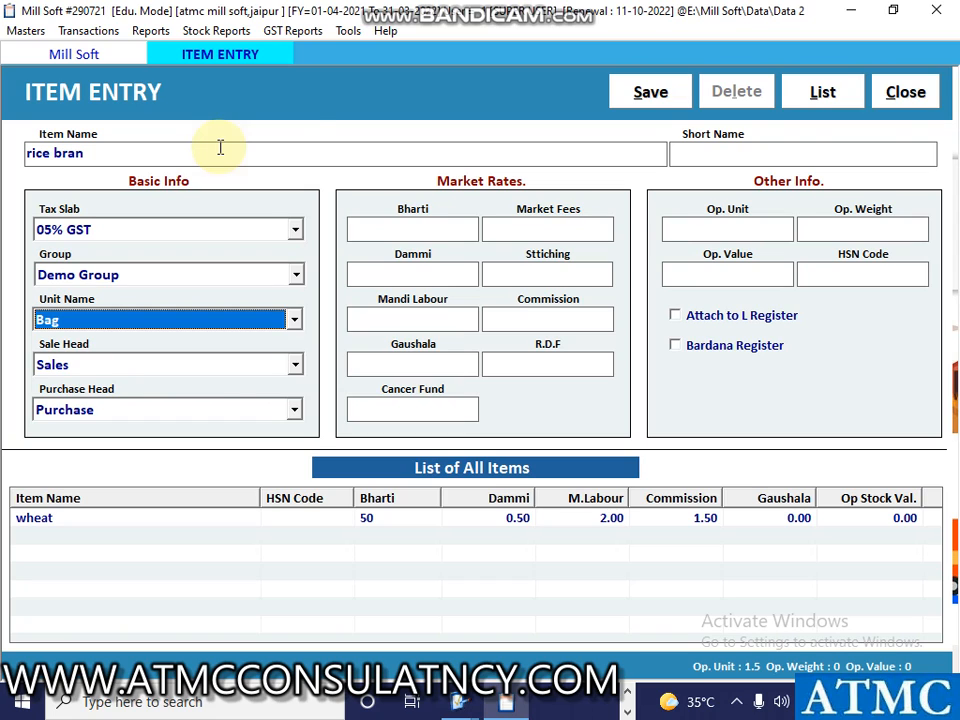
click(293, 320)
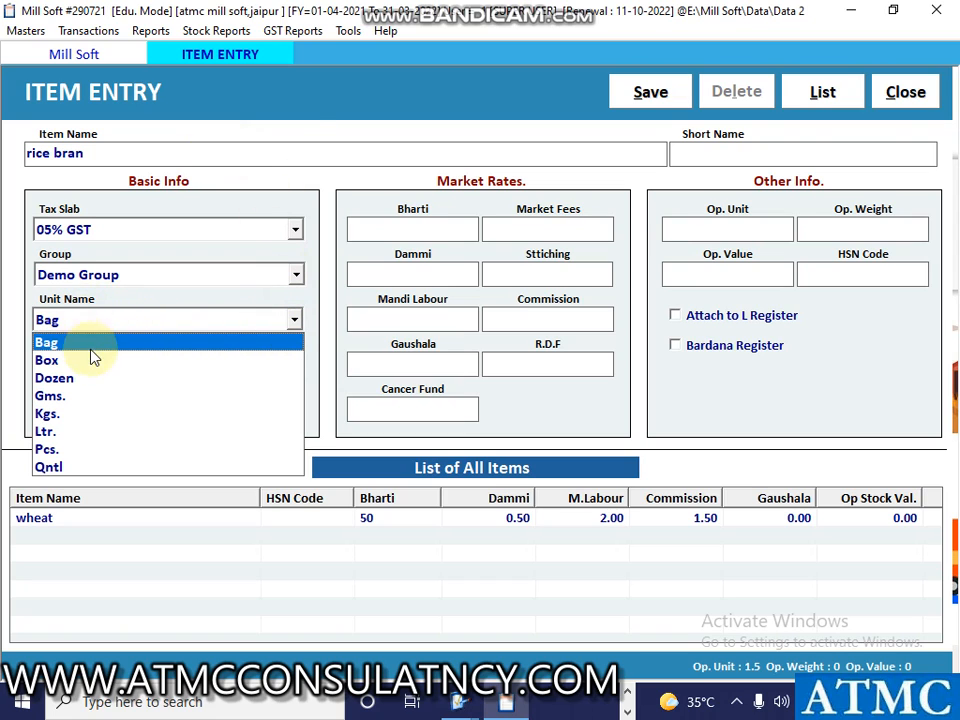
click(46, 342)
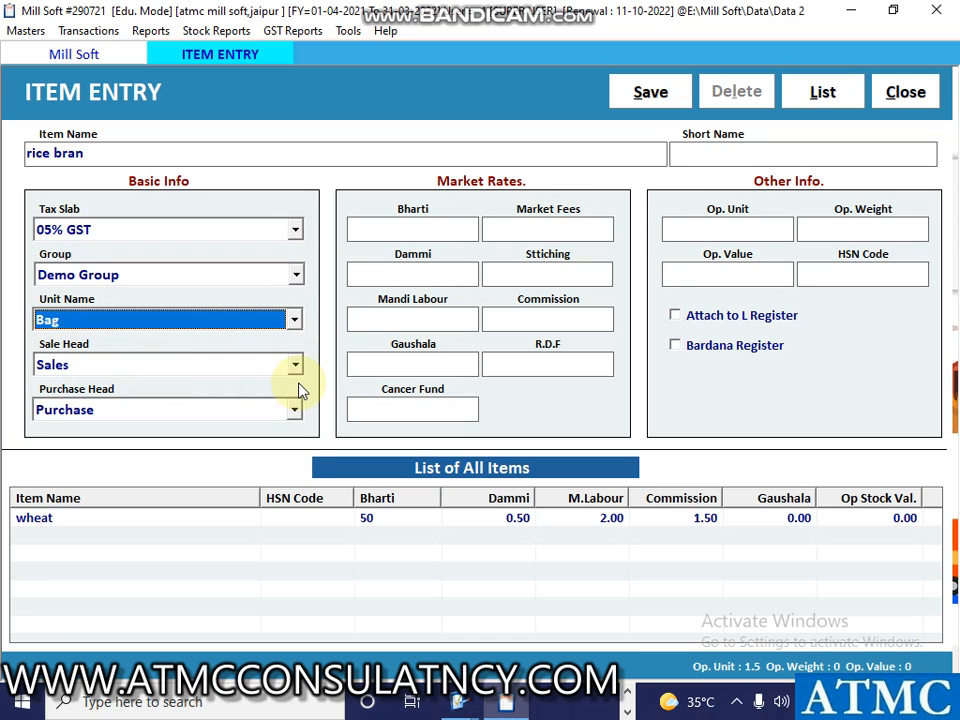
Set the item's Bharti to 50 in the market rates
click(404, 231)
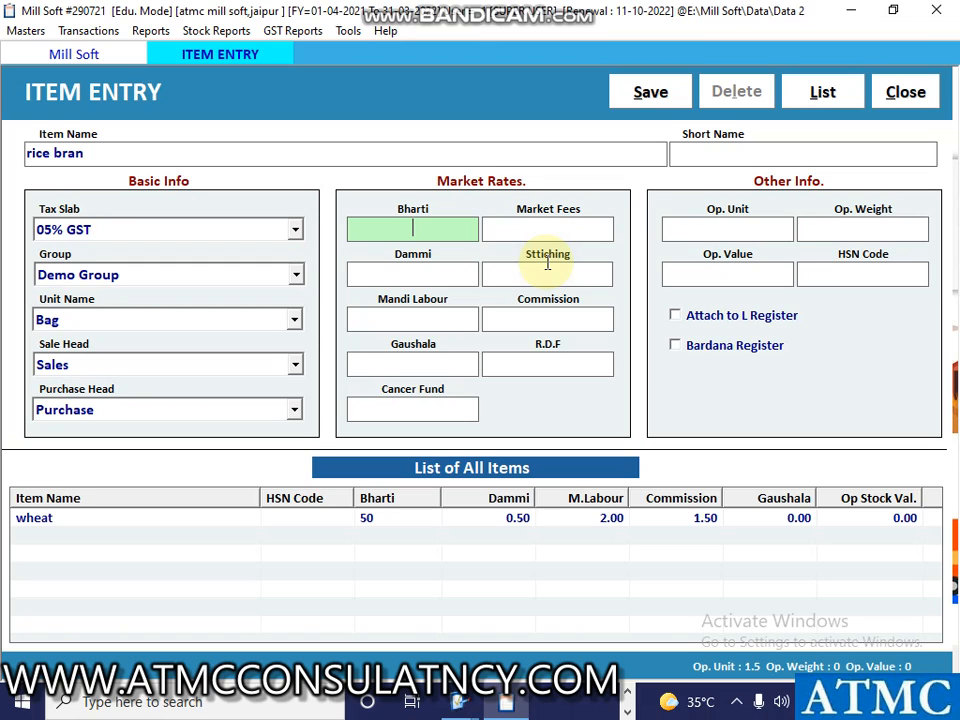
text(50)
key(Return)
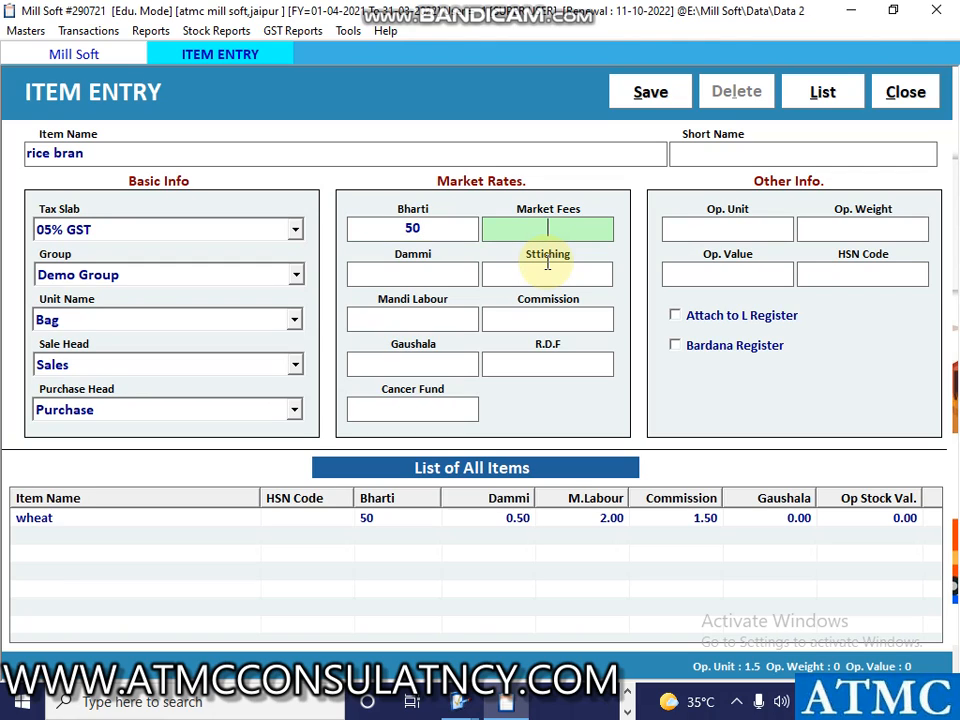
Set the item's market rates to Market Fees 2, Dammi 2, Stitching 5, Mandi Labour 2 and Commission 2.5
text(2)
key(Return)
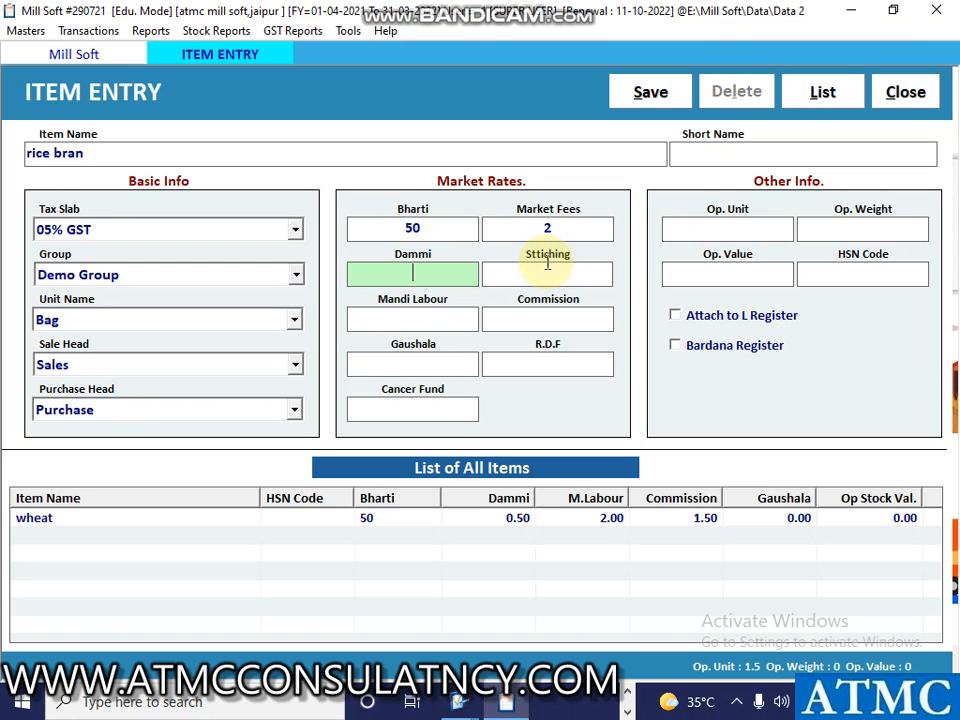
text(2)
key(Return)
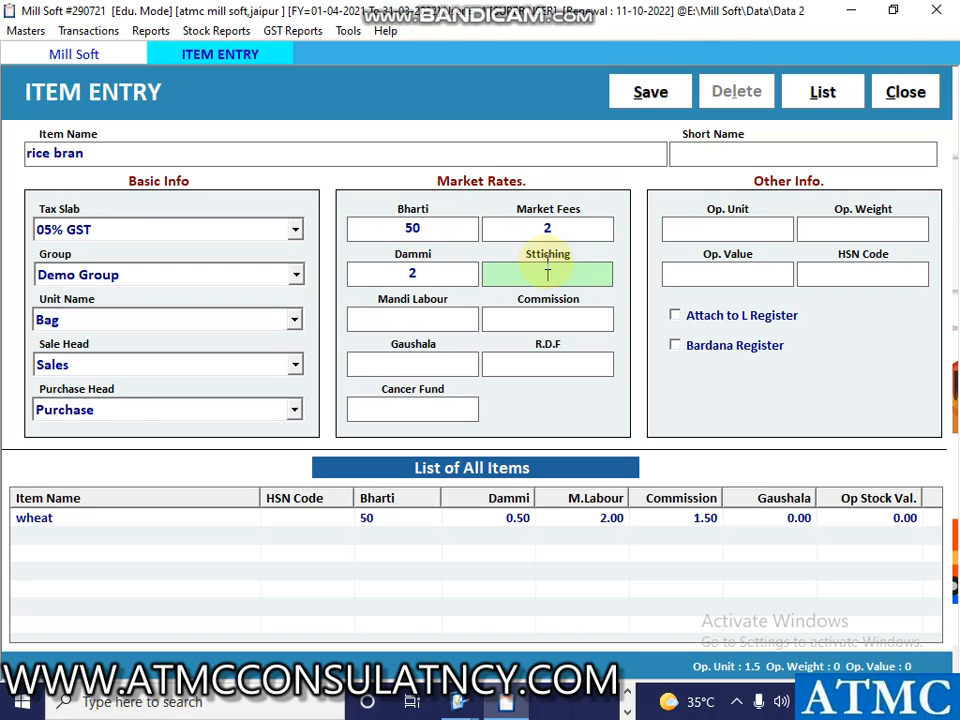
text(5)
key(Return)
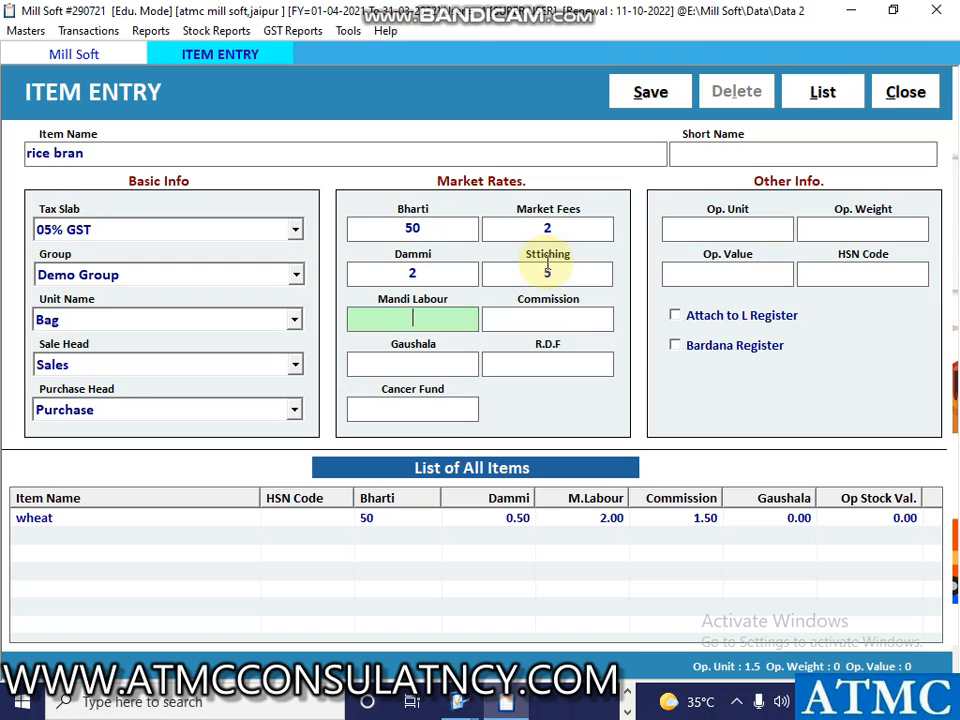
text(2)
key(Return)
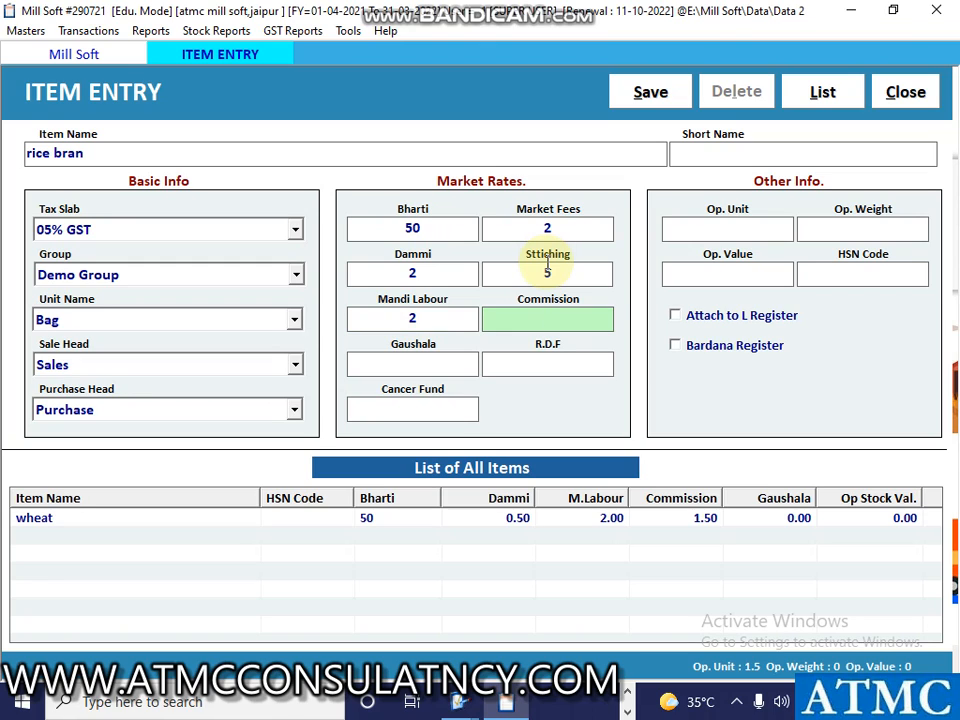
text(2.5)
key(Return)
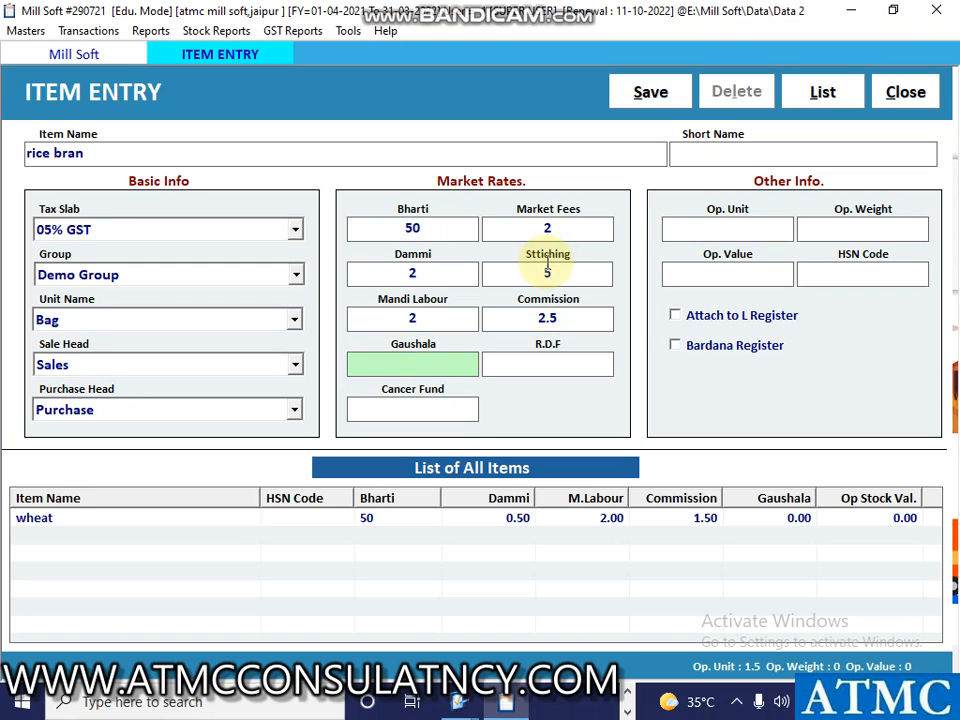
Leave Gaushala and R.D.F. blank, save the rice bran item, and close the item entry
key(Return)
key(Return)
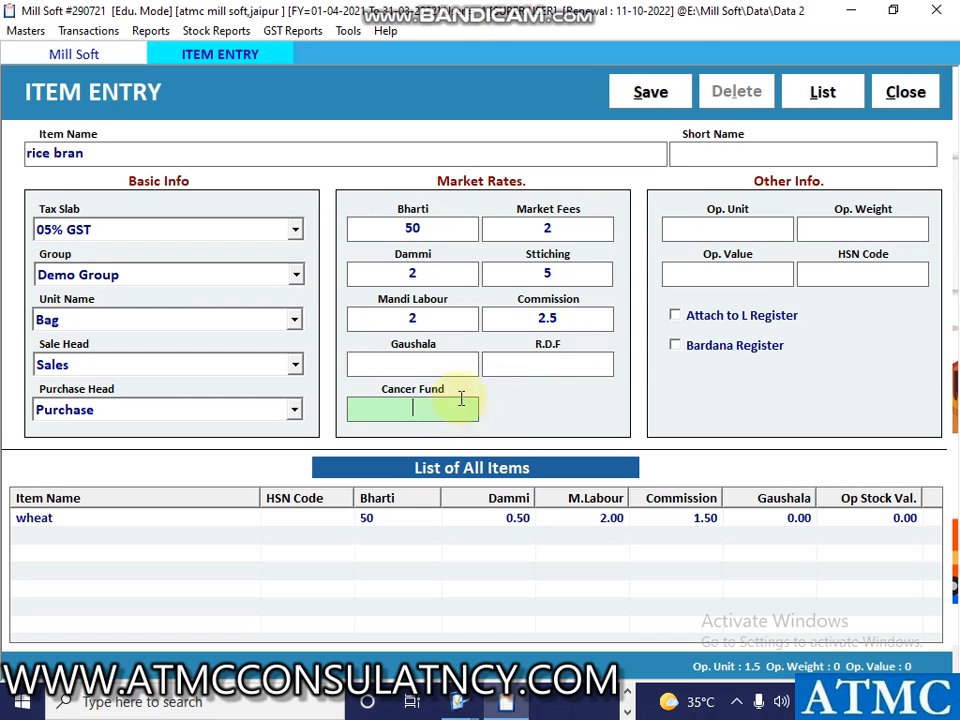
click(656, 90)
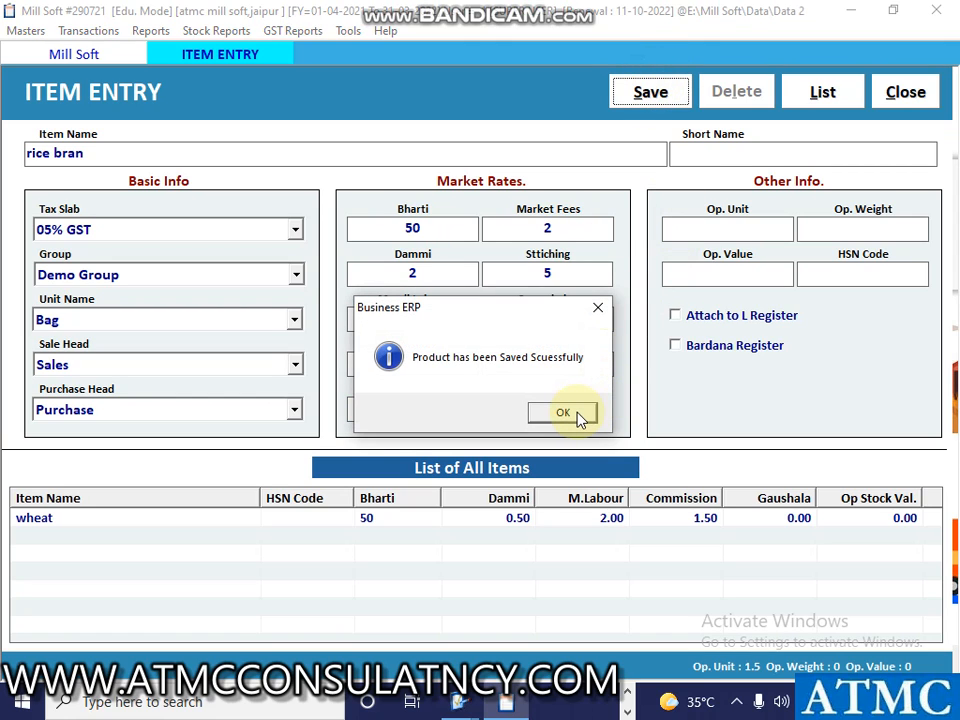
click(579, 415)
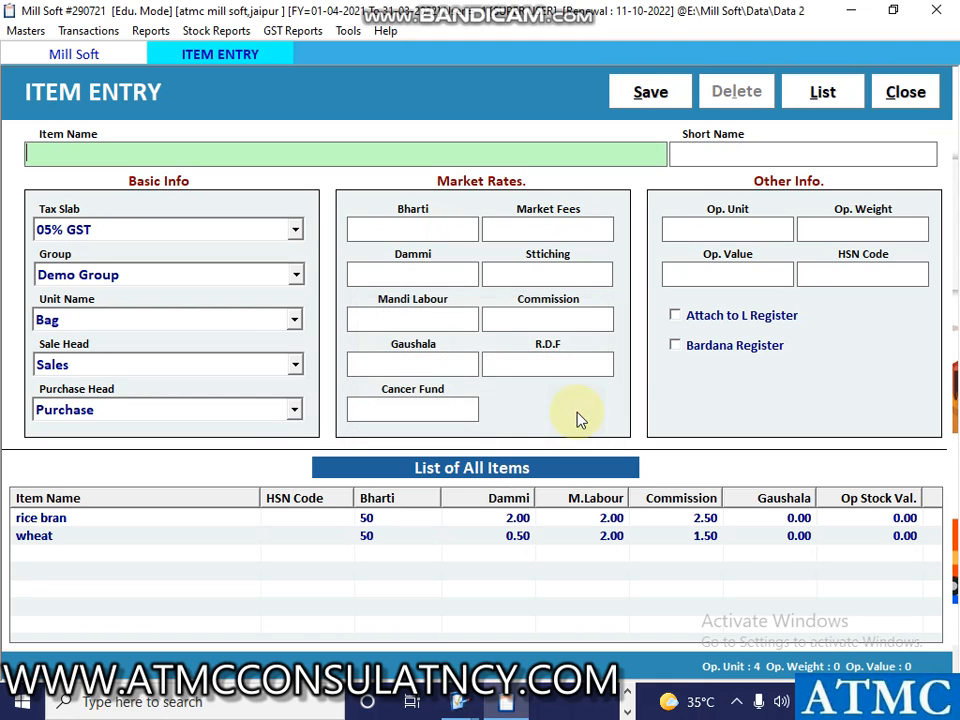
click(886, 100)
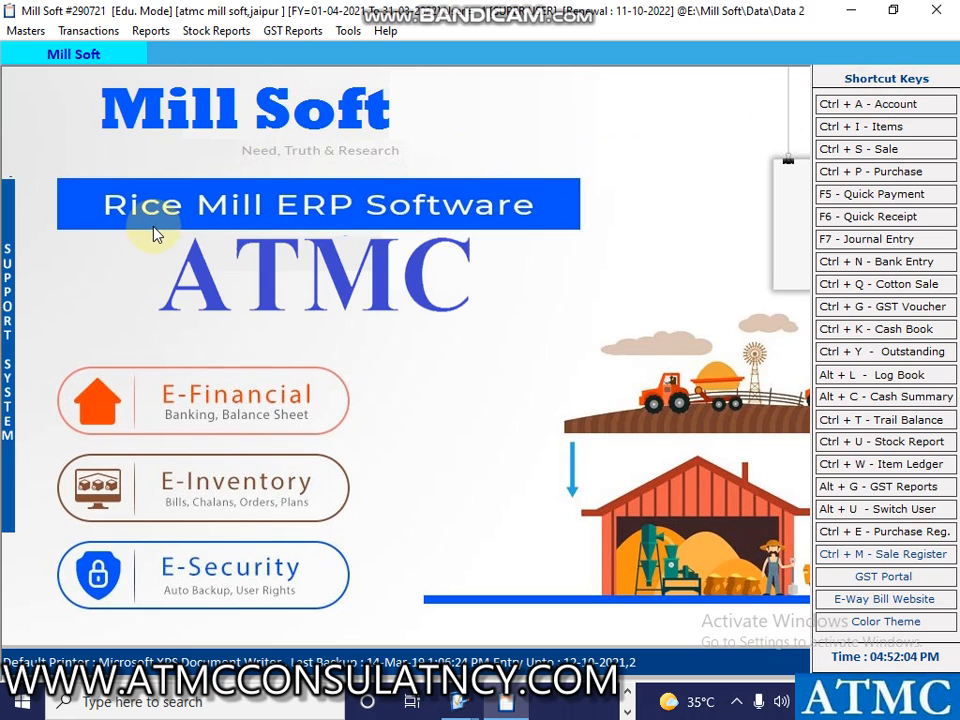
Create a new purchase bill and keep MANDI as its center
click(107, 40)
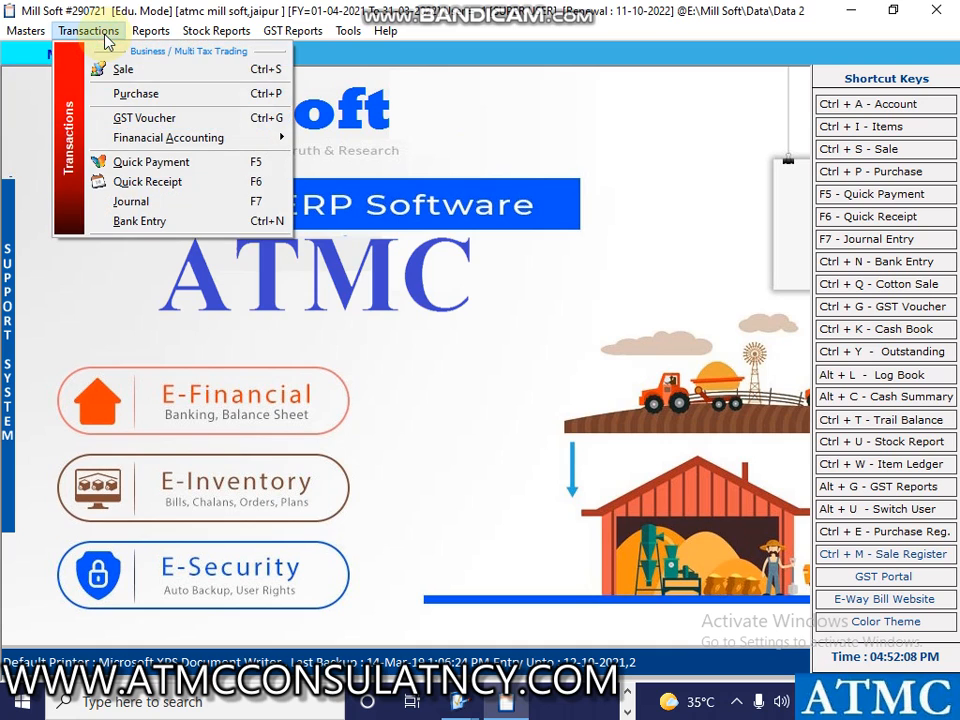
click(140, 94)
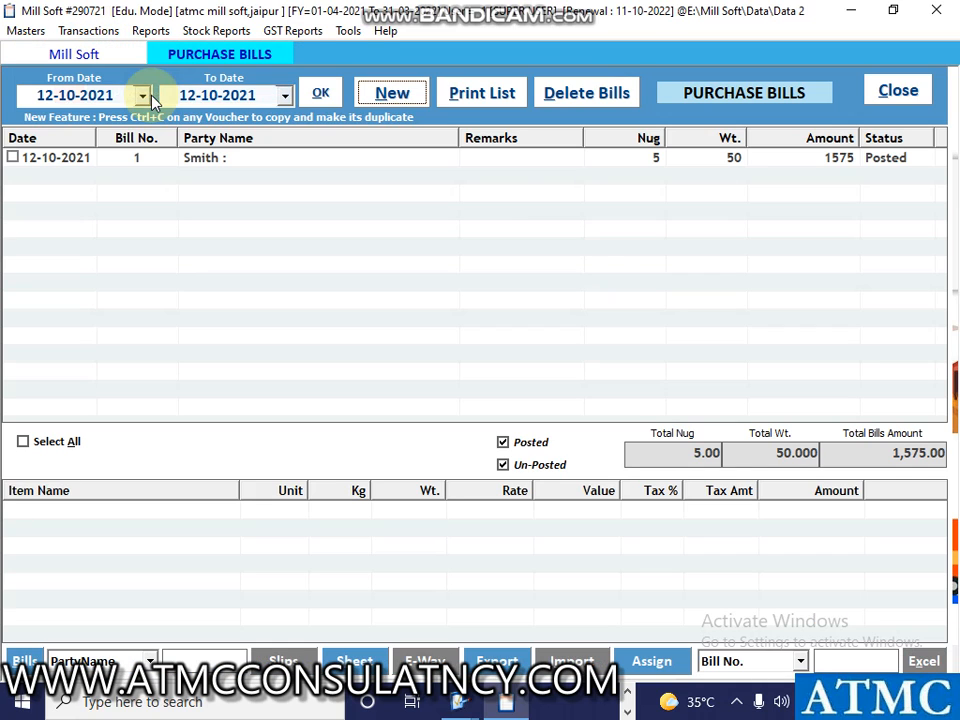
click(400, 97)
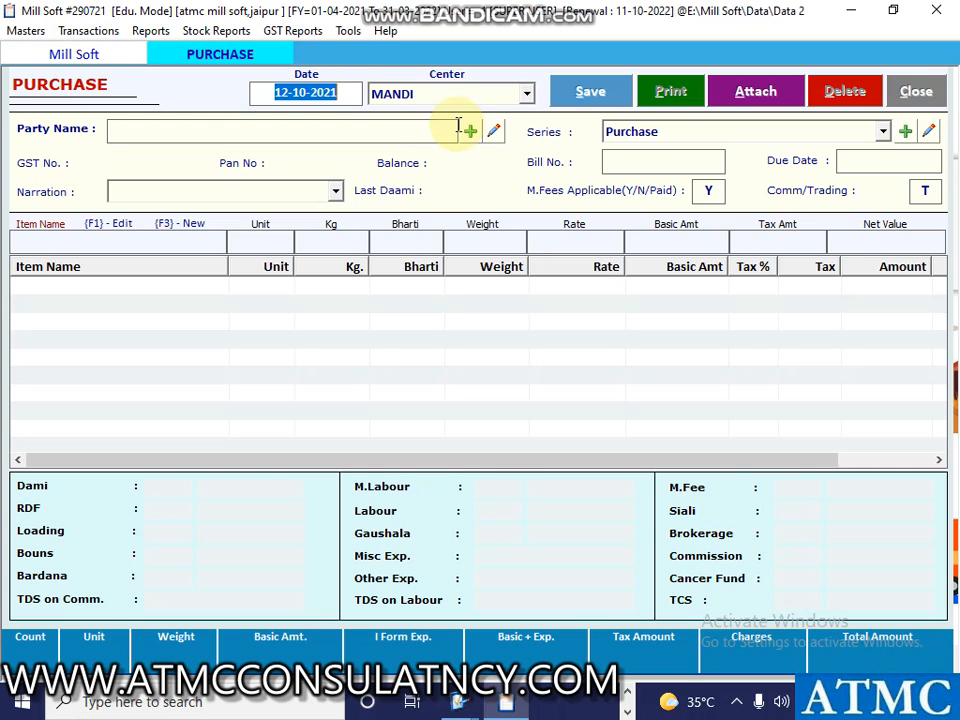
click(527, 96)
click(523, 96)
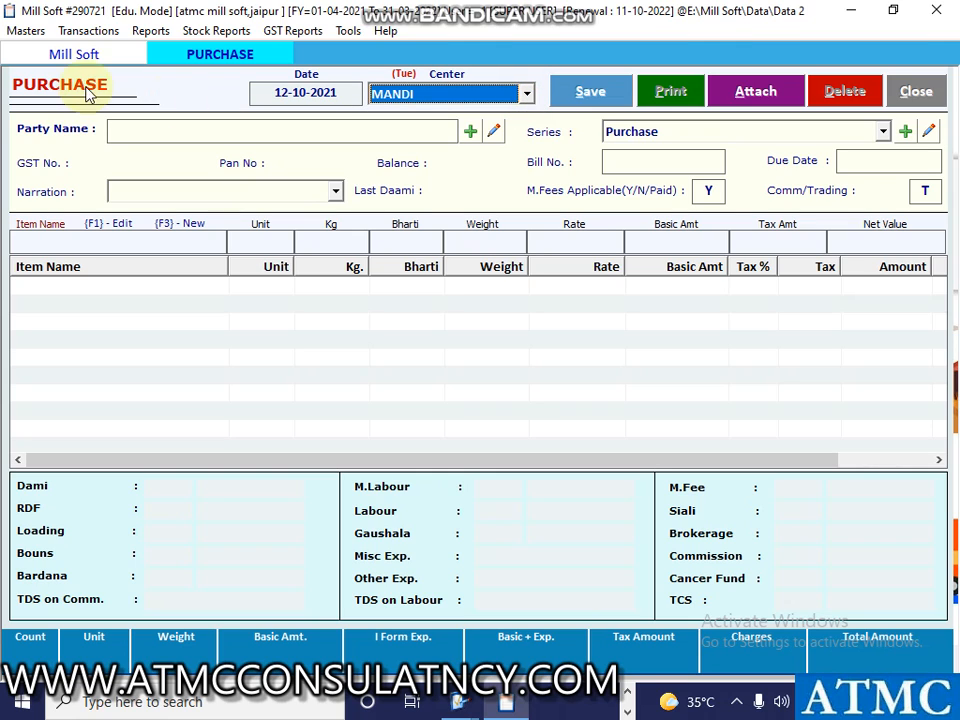
Open the Center master to view where markets are created, and close it without adding one
click(26, 30)
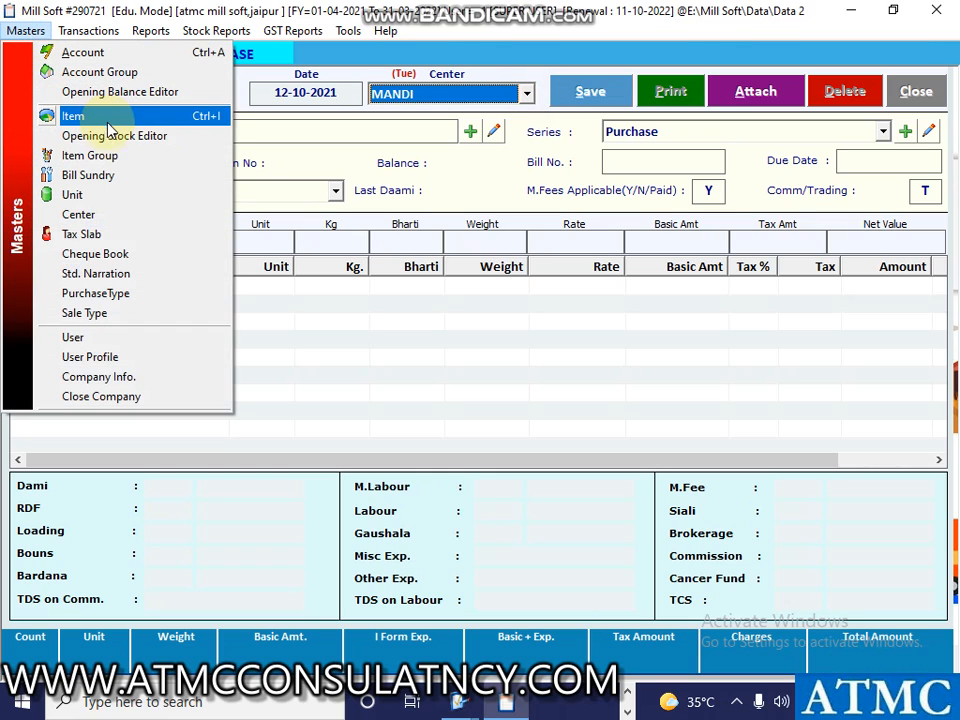
click(103, 215)
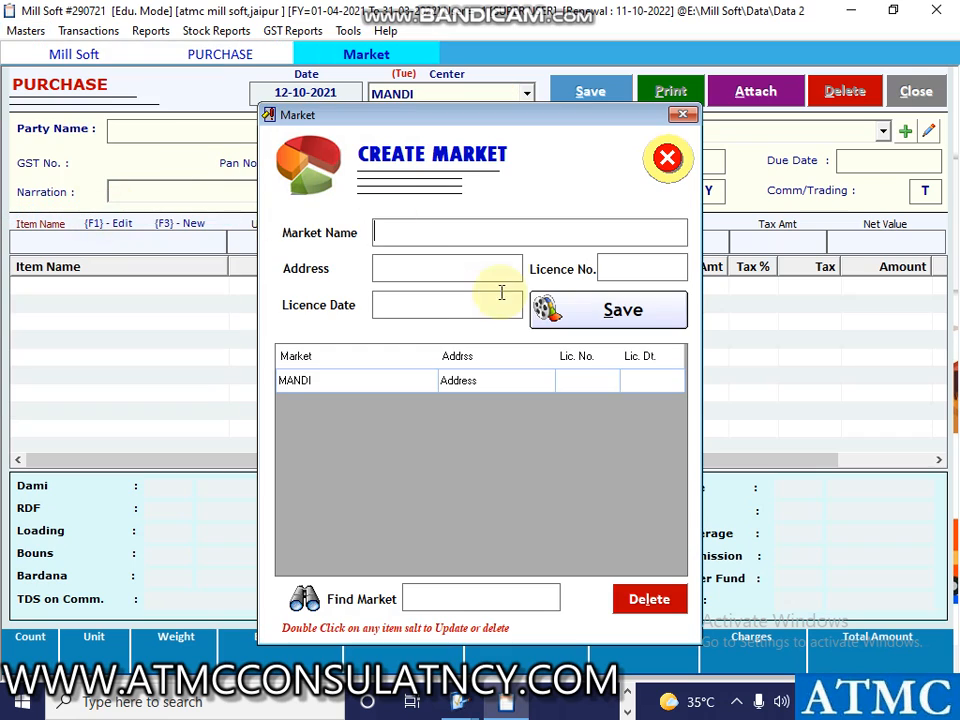
click(686, 117)
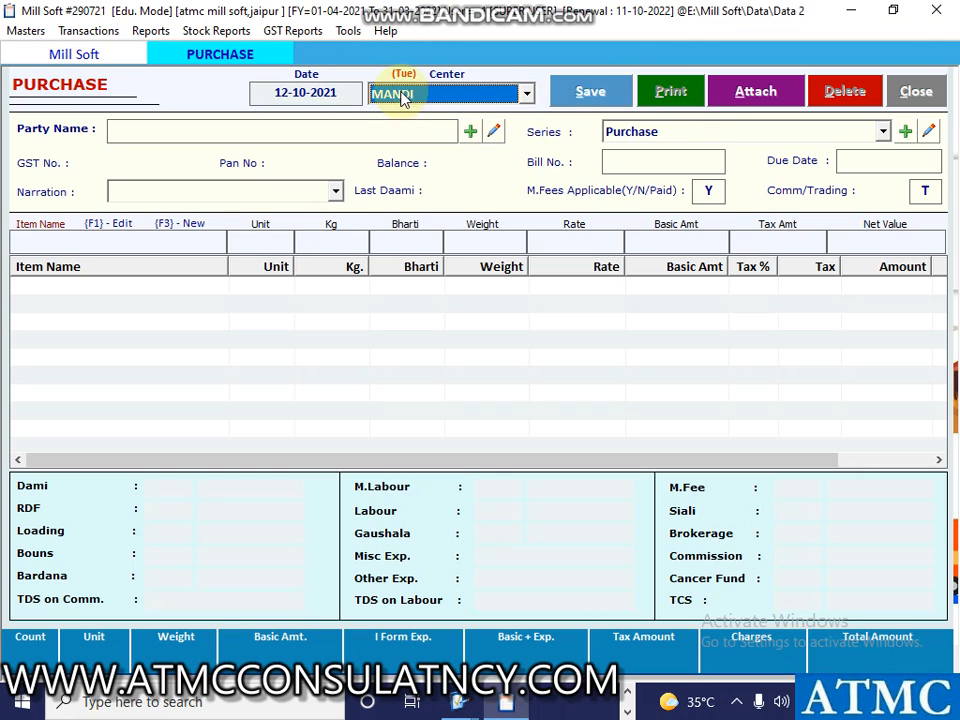
Select the new supplier as the purchase party and accept the Purchase series, suggested bill number, M.Fees Applicable Y and Comm/Trading T
click(326, 131)
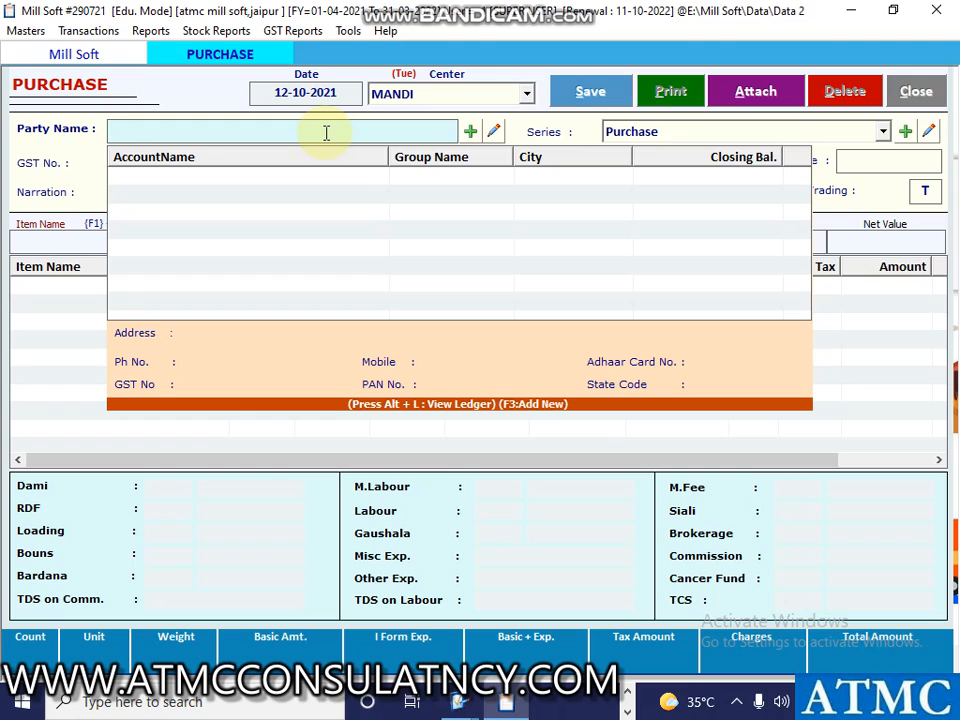
text(j)
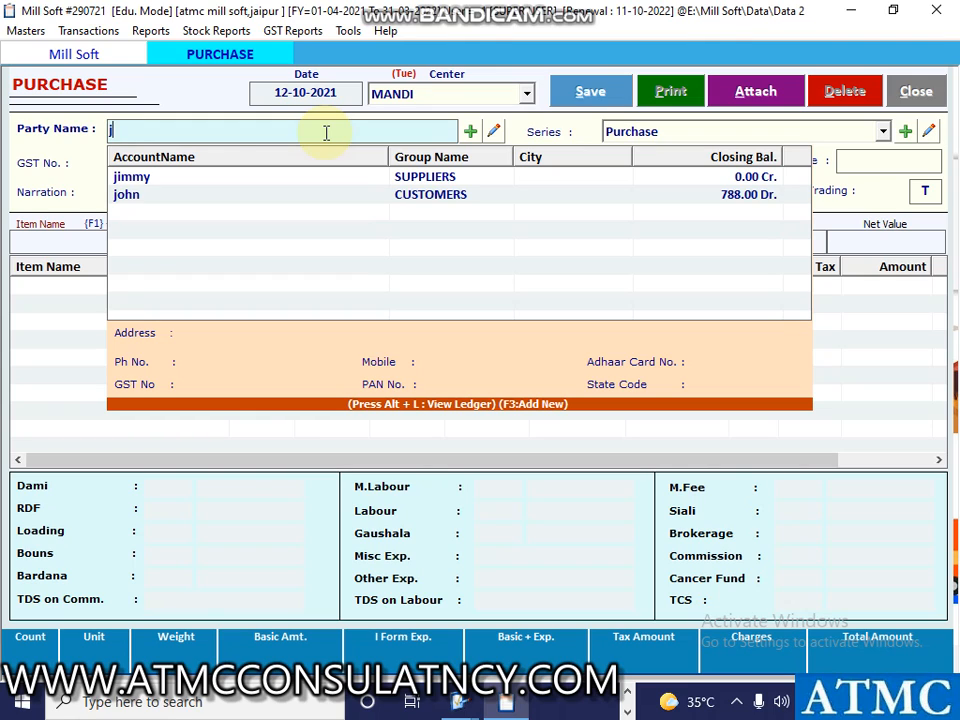
key(Down)
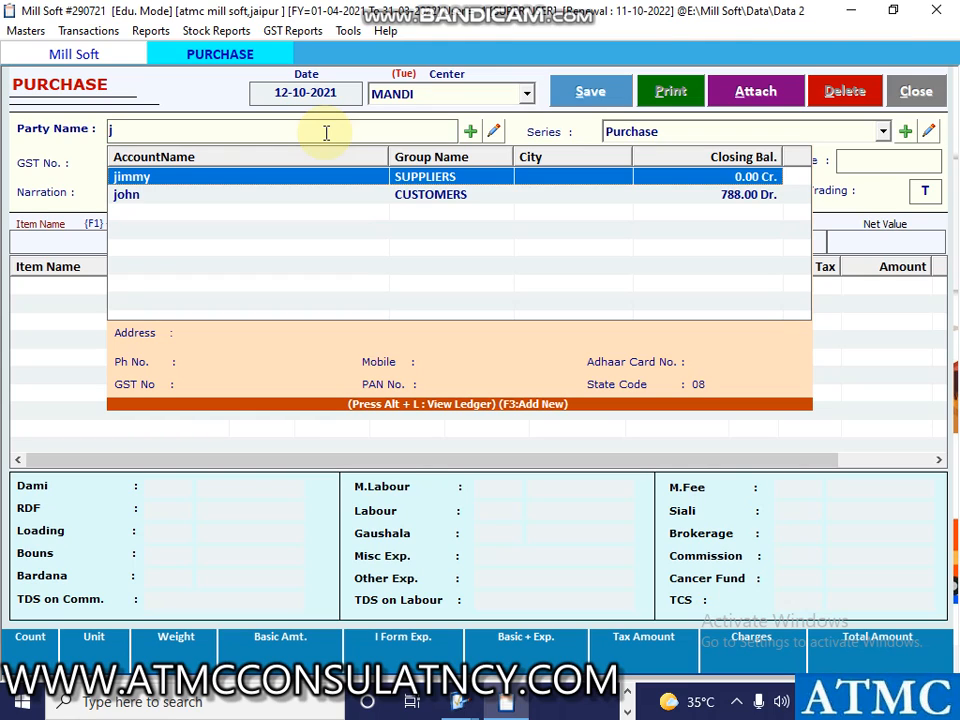
key(Return)
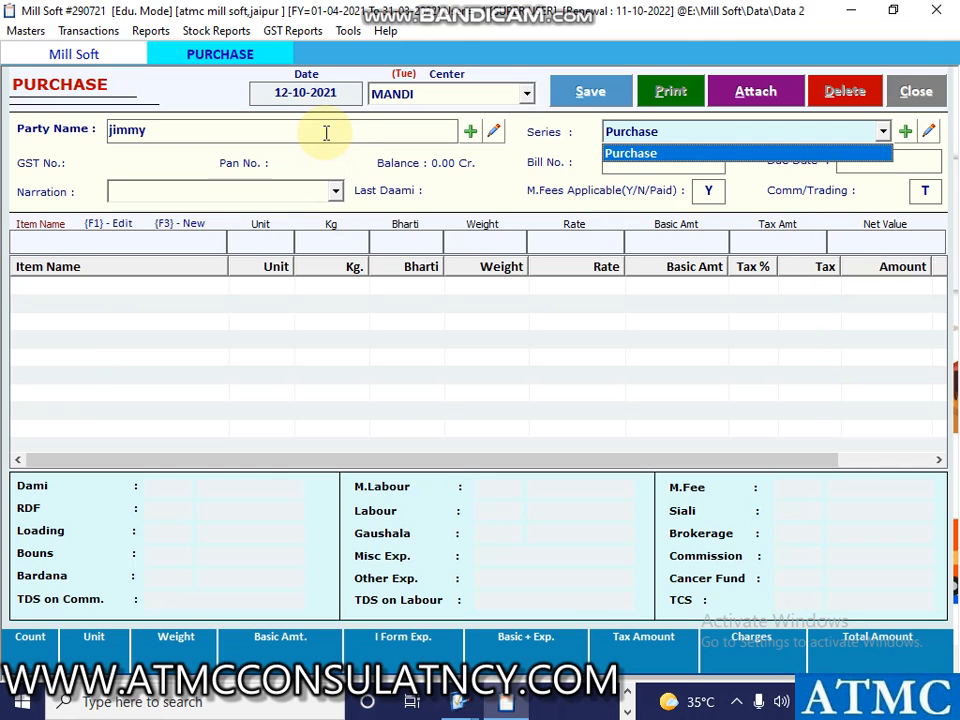
key(Return)
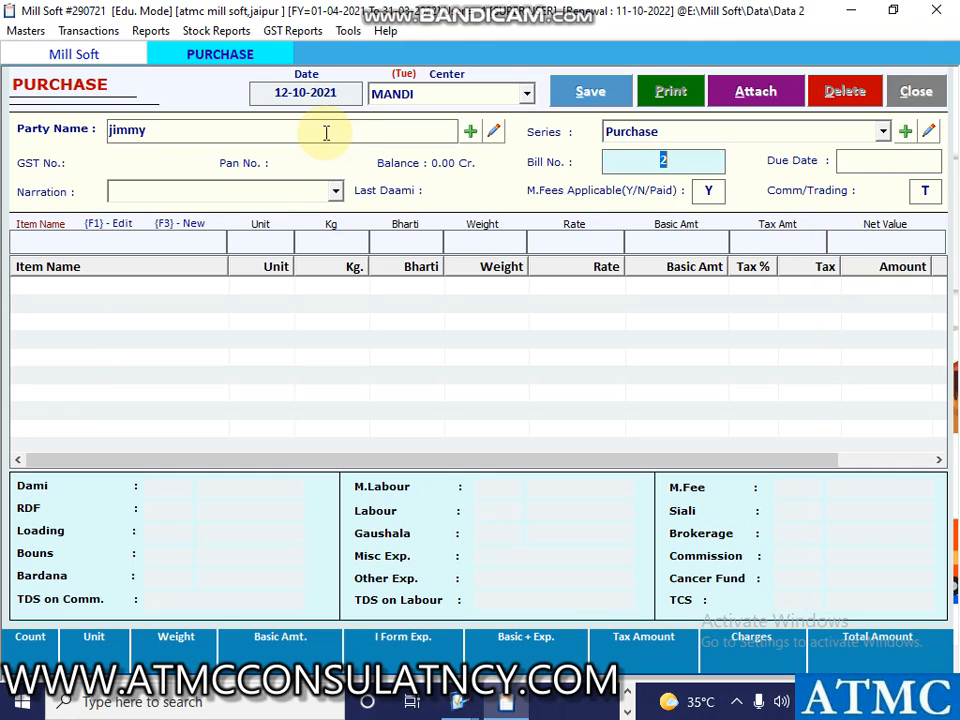
key(Return)
key(Return)
key(Return)
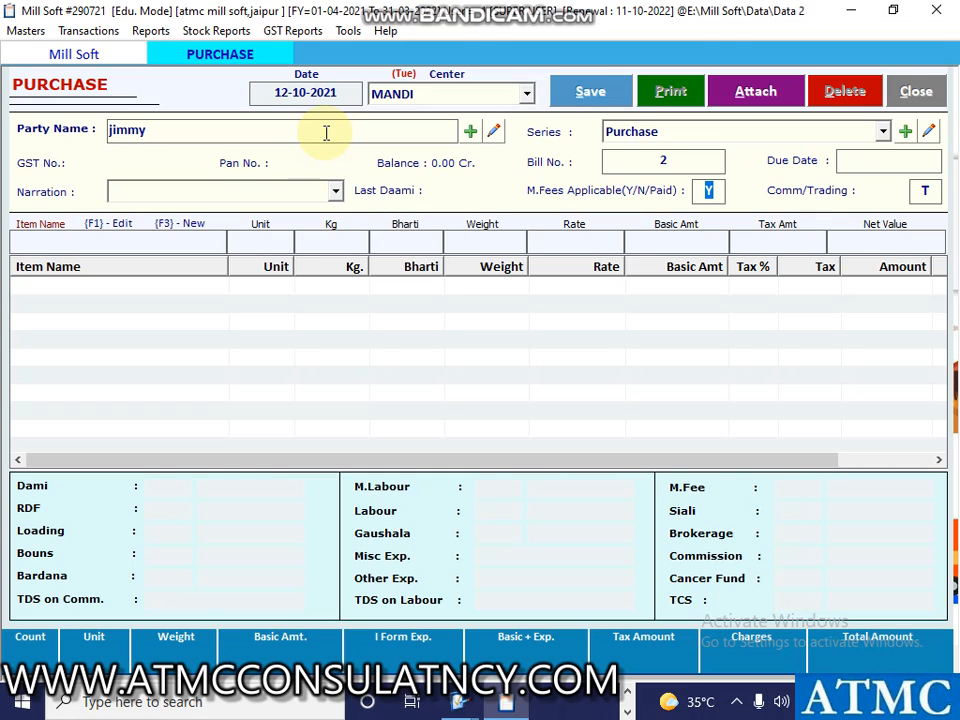
key(Return)
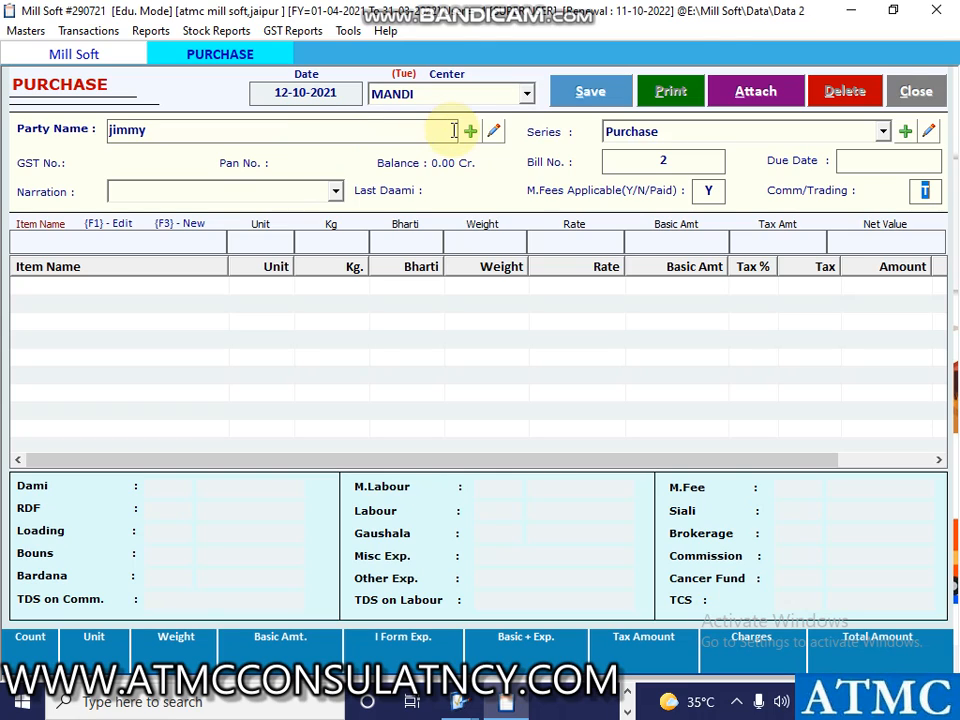
key(Return)
Add a rice bran line with unit 5, 50 kg and rate 500, and save the purchase bill
text(ric)
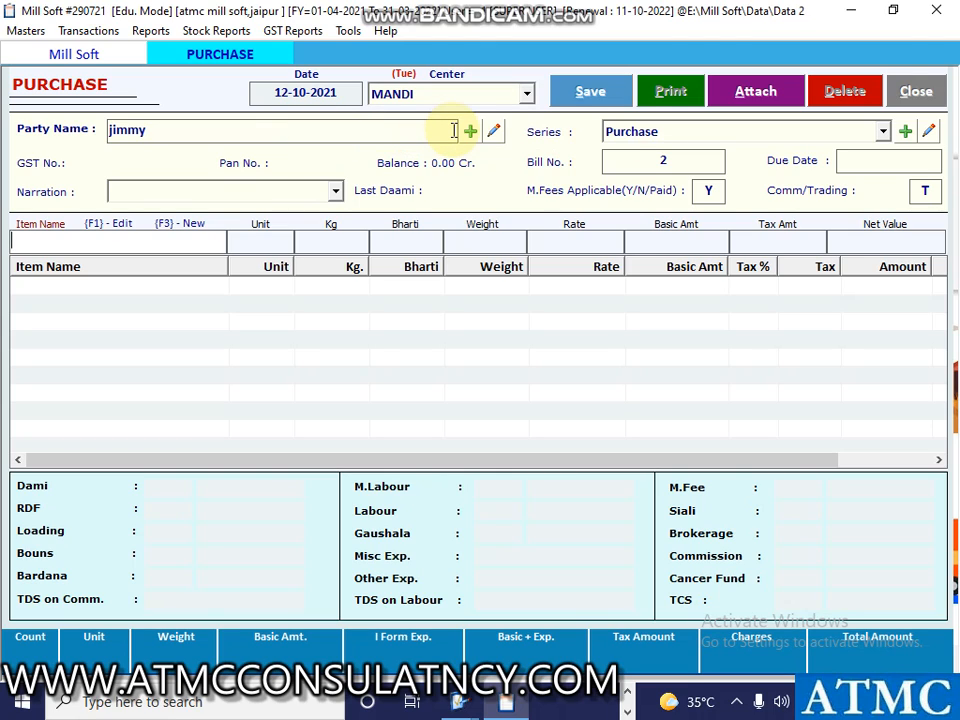
text(e bran)
key(Return)
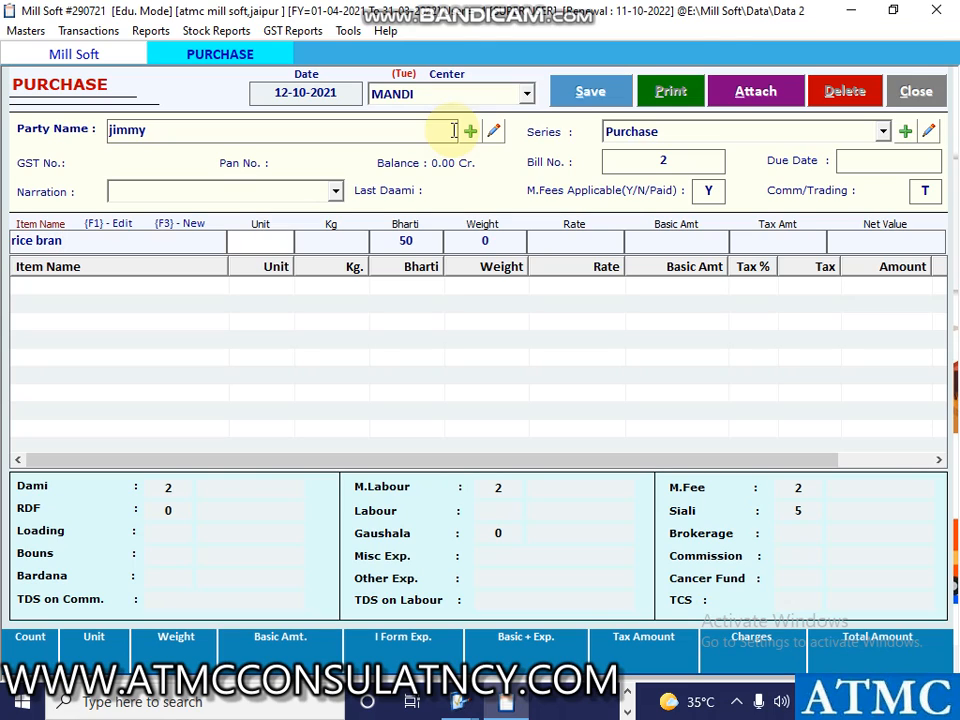
text(5)
key(Return)
text(50)
key(Return)
key(Return)
key(Return)
text(500)
key(Return)
key(Return)
key(Return)
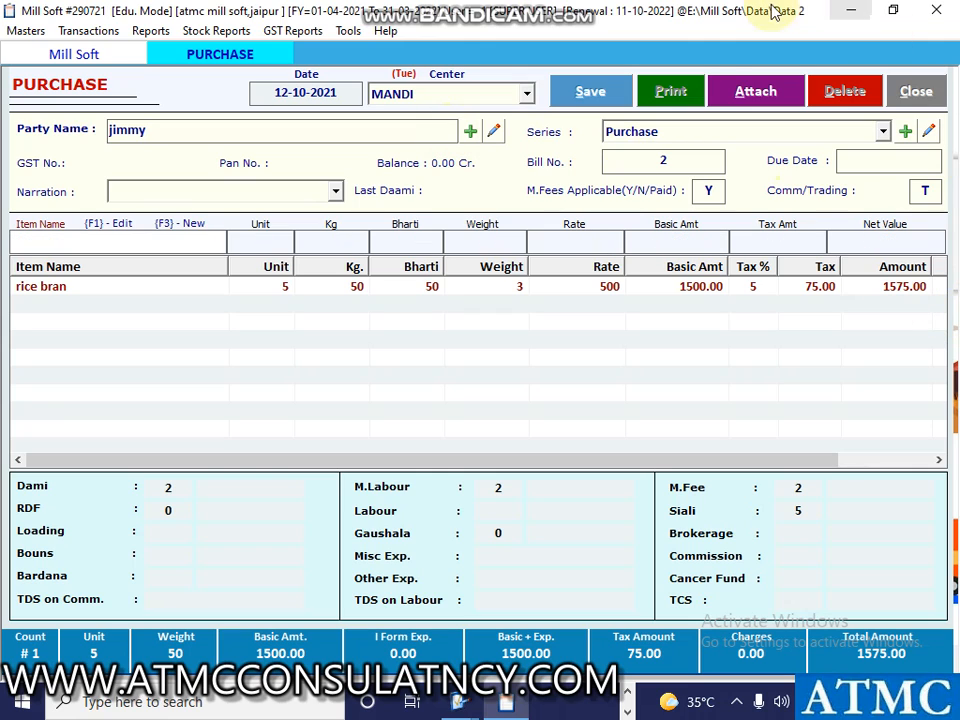
click(606, 91)
click(527, 416)
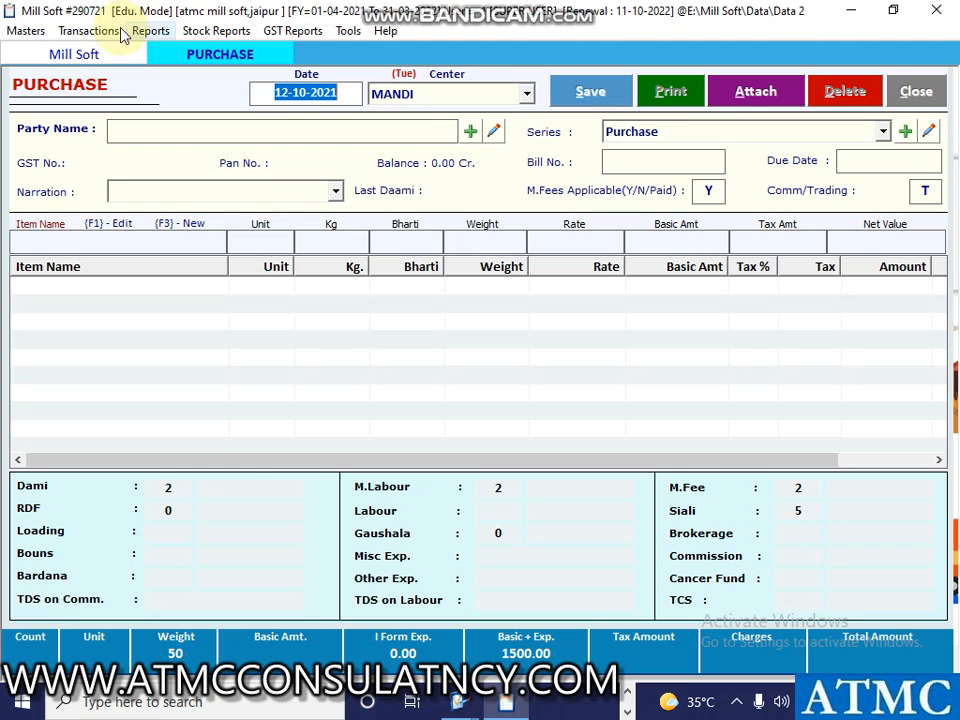
Create a new Credit sale bill for the new customer, accepting GST SERIES and the suggested bill number and leaving the due date blank
click(88, 30)
click(132, 72)
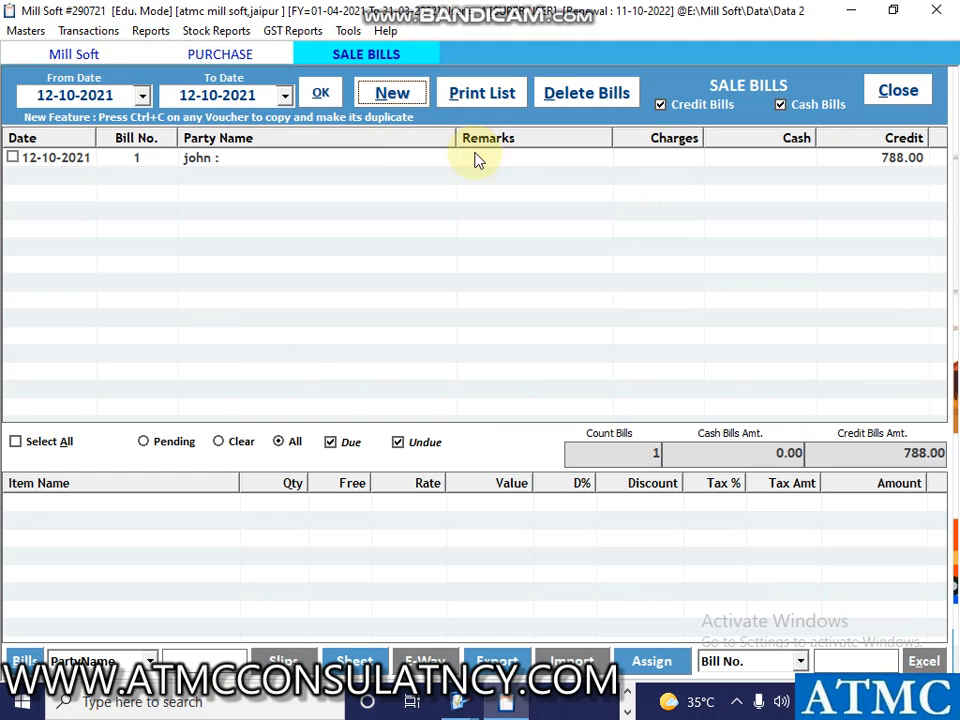
click(396, 100)
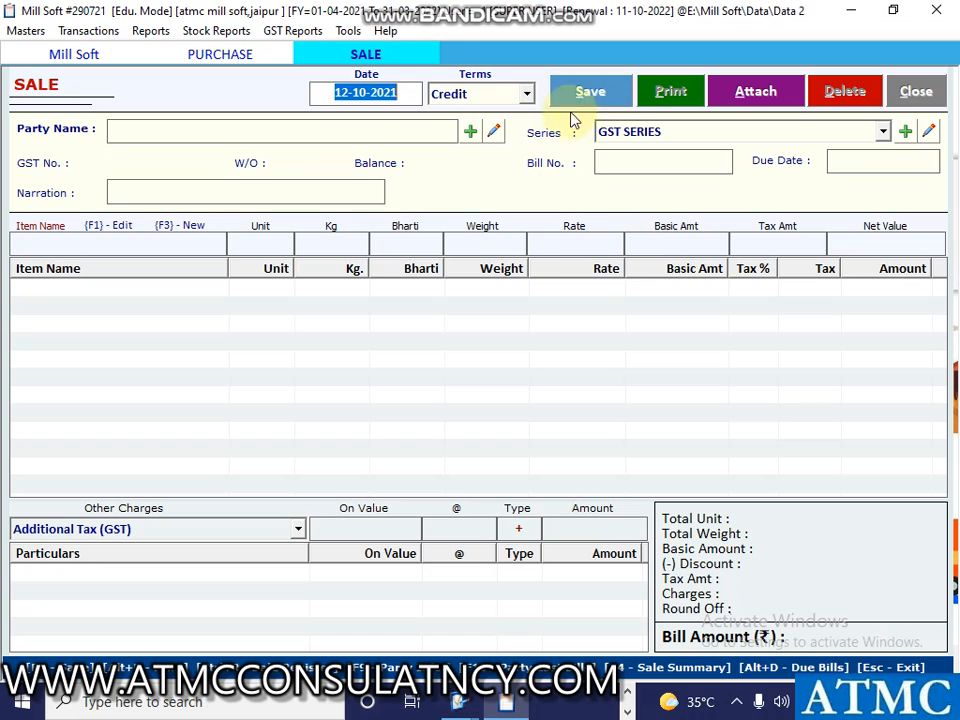
click(407, 127)
text(sc)
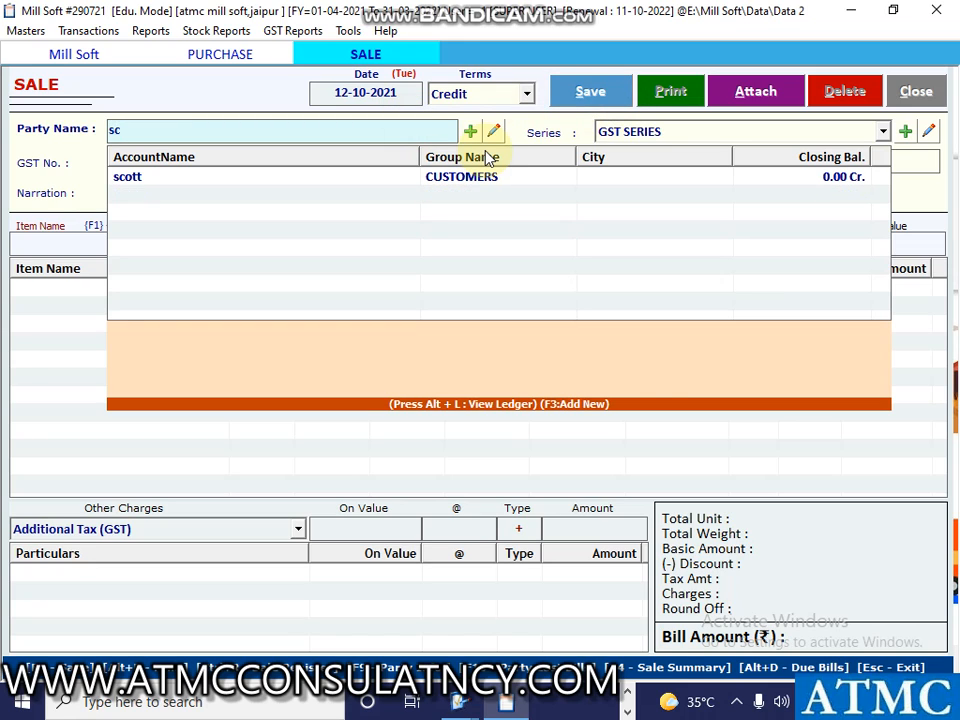
key(Down)
key(Return)
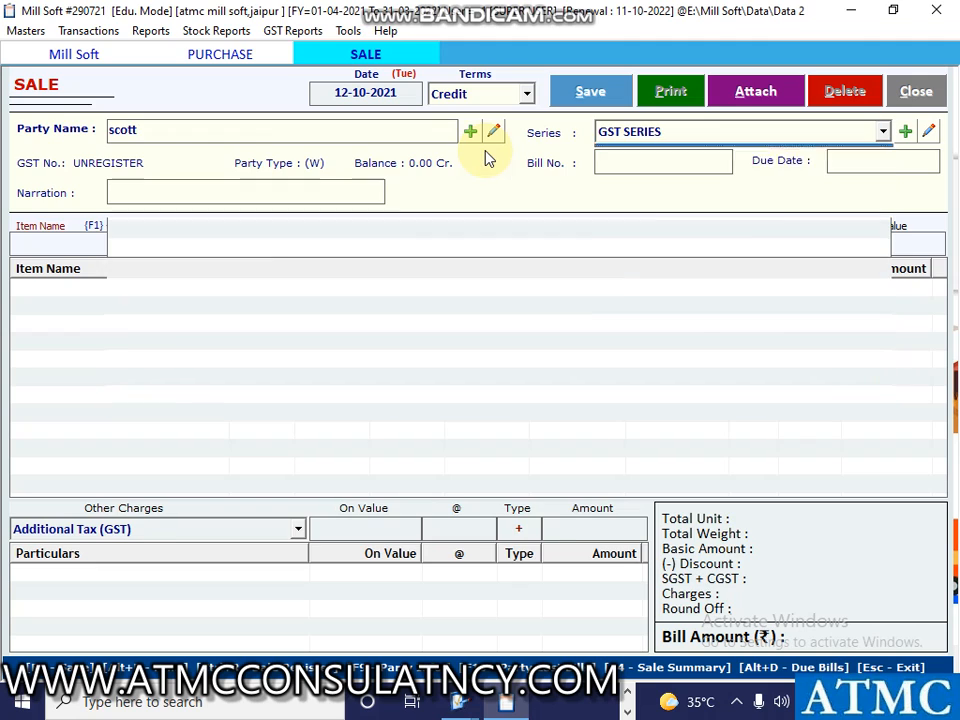
key(Return)
key(Return)
key(Return)
key(Return)
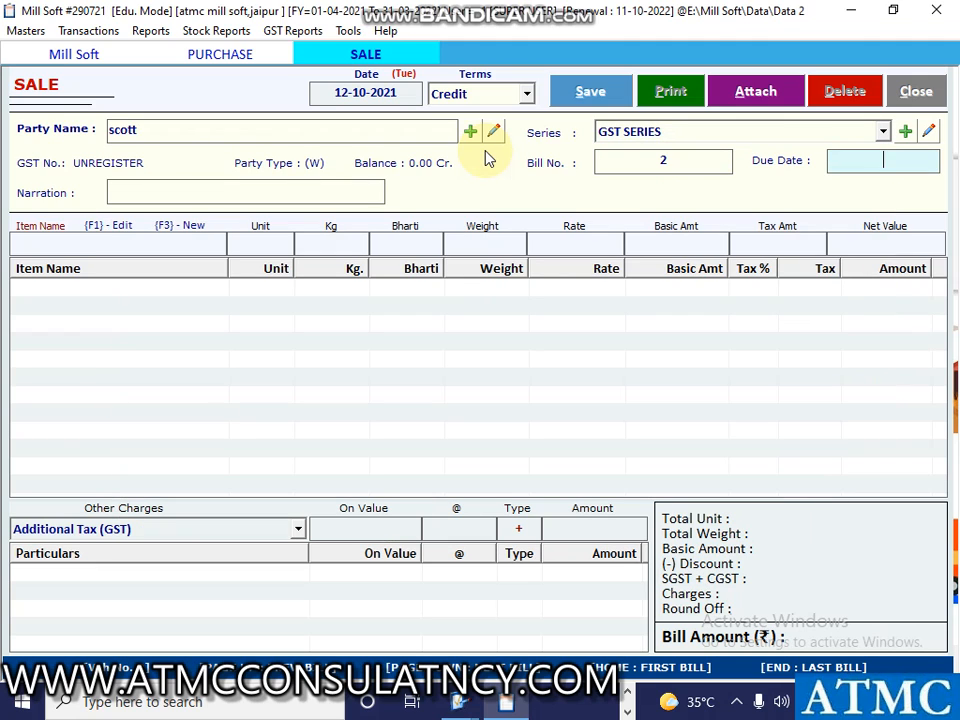
Add a rice bran line to the sale bill with unit 2, 50 kg and rate 500, accepting the suggested bharti and weight
text(ri)
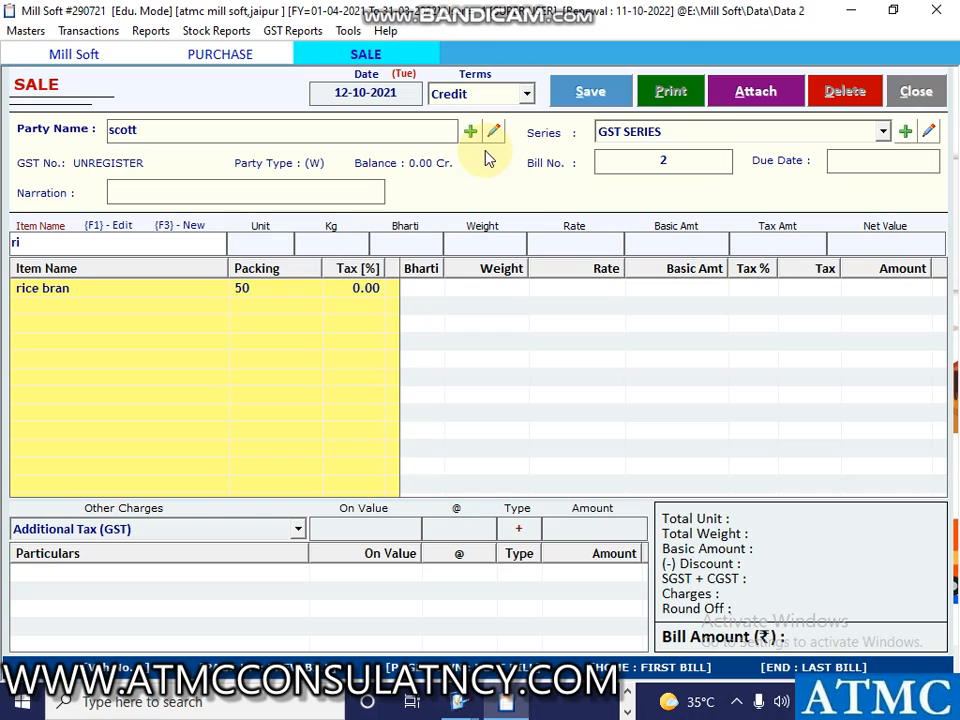
key(Down)
key(Return)
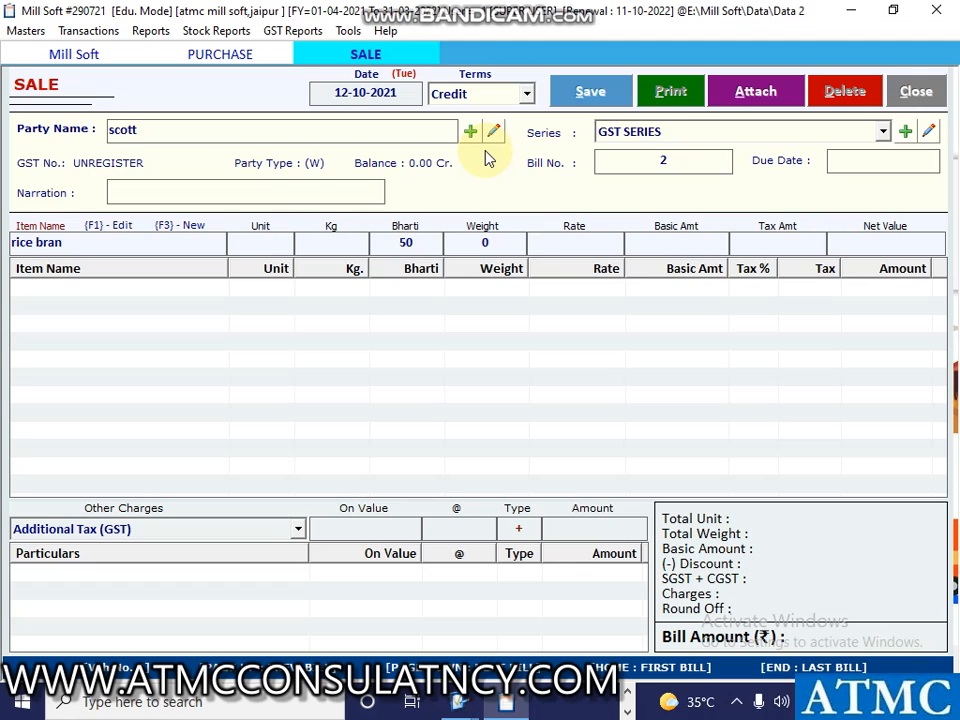
text(2)
key(Return)
text(50)
key(Return)
key(Return)
key(Return)
text(500)
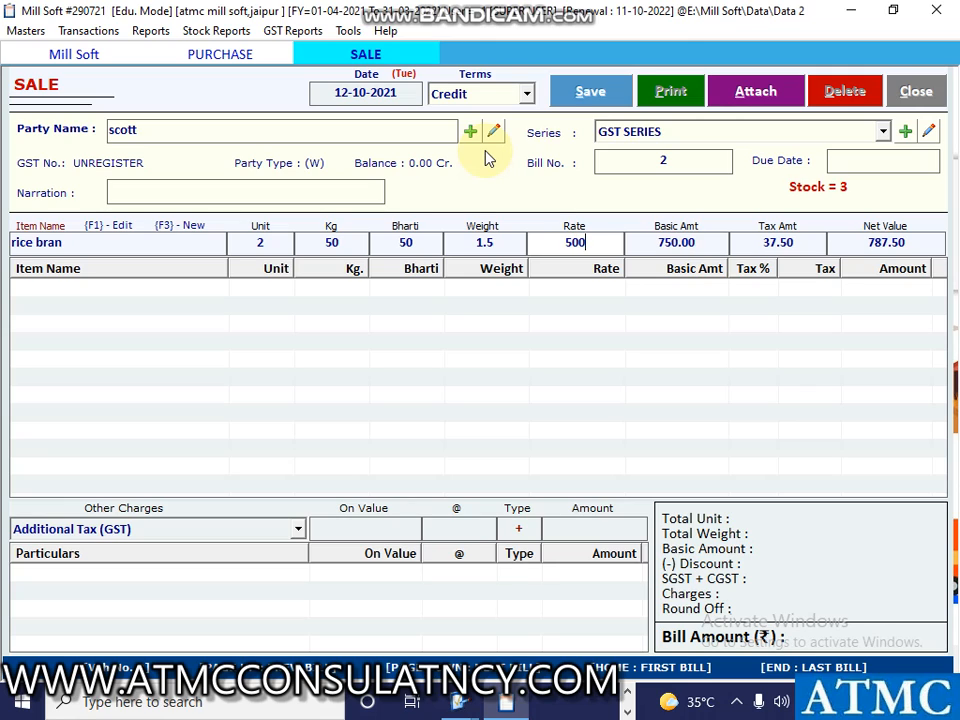
key(Return)
key(Return)
key(Return)
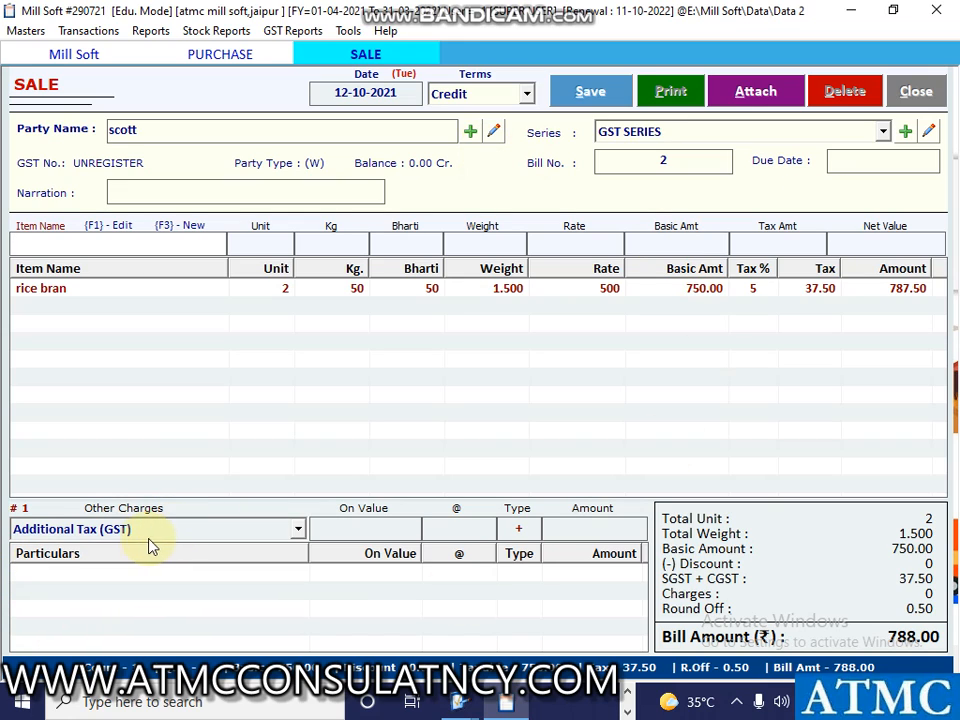
Save the sale bill and decline printing it
click(572, 93)
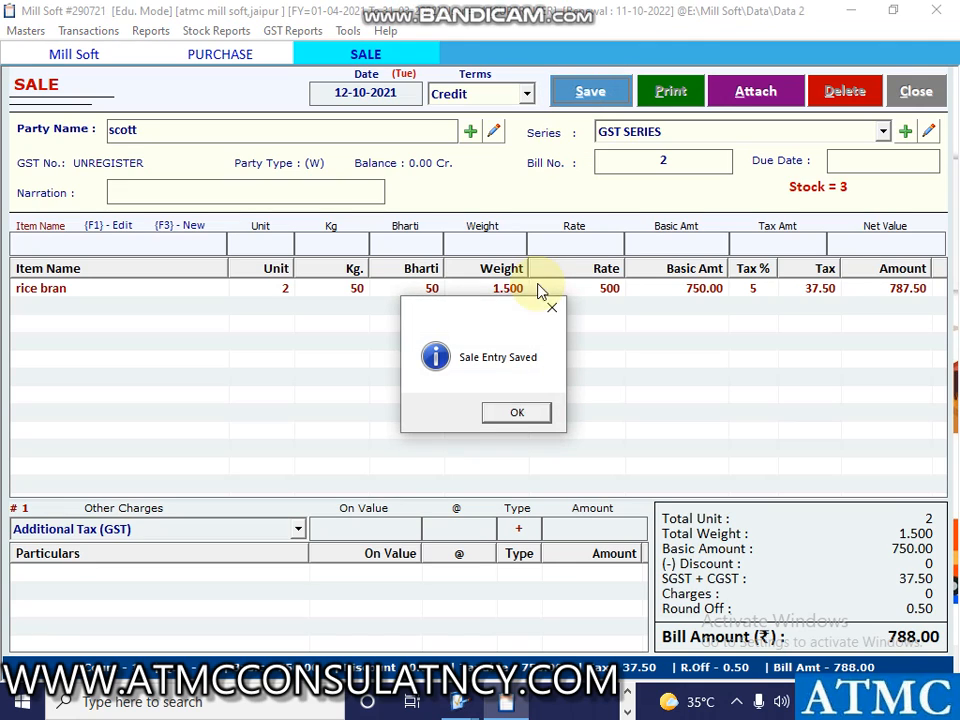
click(518, 416)
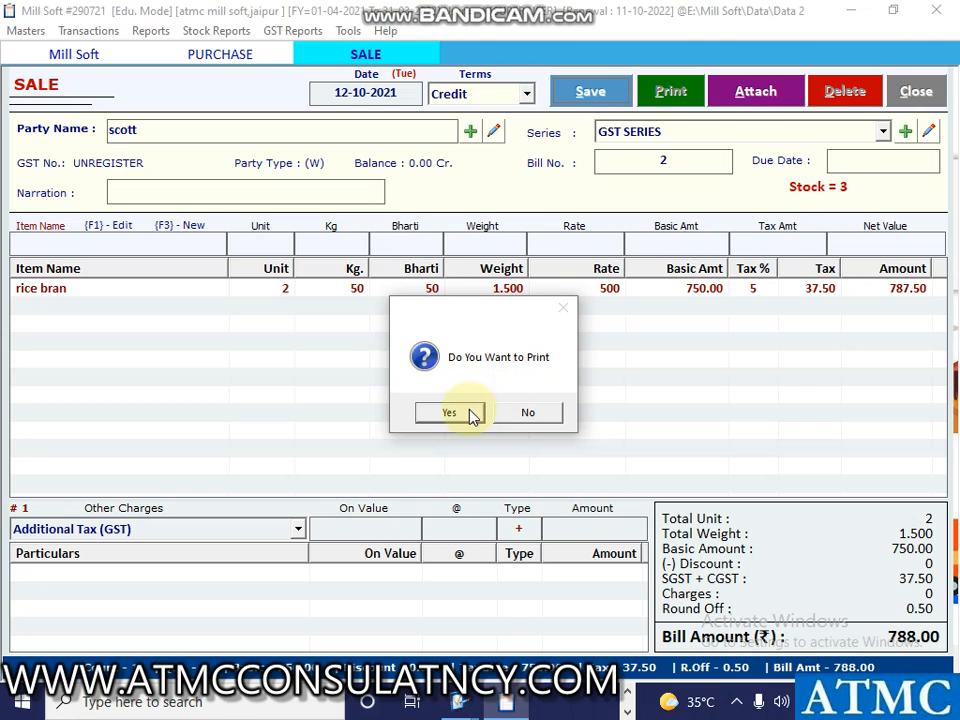
click(512, 414)
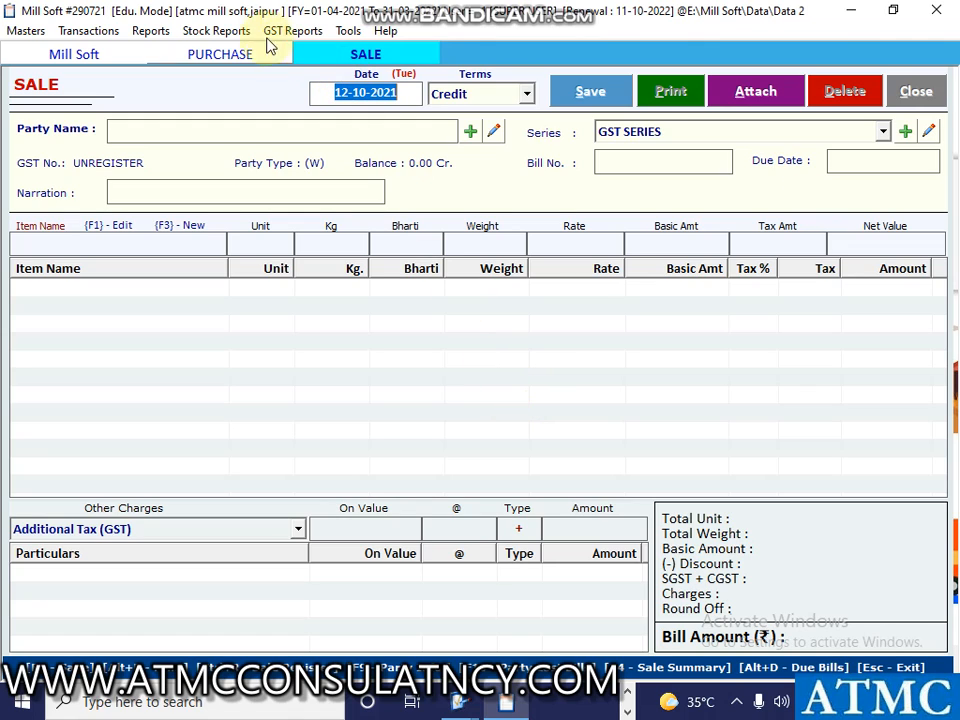
Open the Mandi Payment Register and look over the other available reports, including the sale registers, without opening another one
click(152, 31)
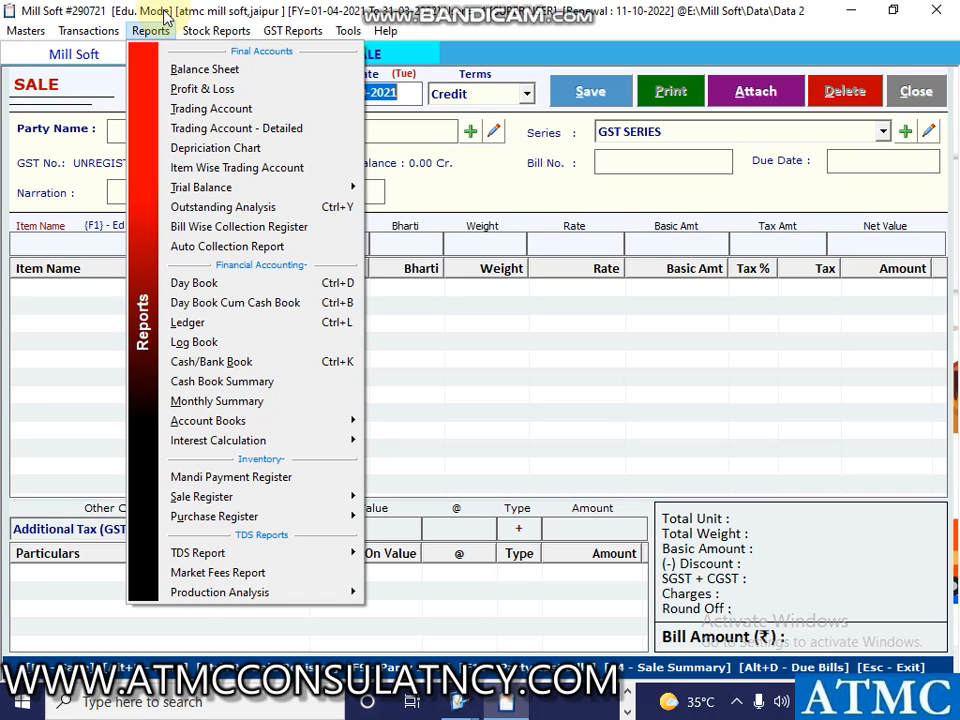
click(285, 482)
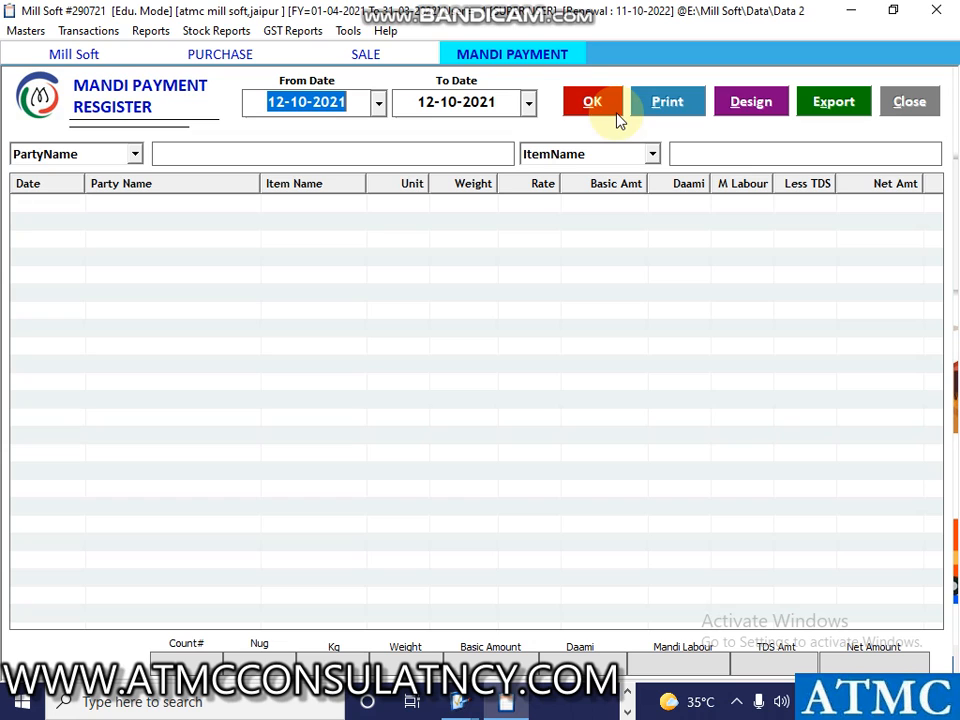
click(152, 31)
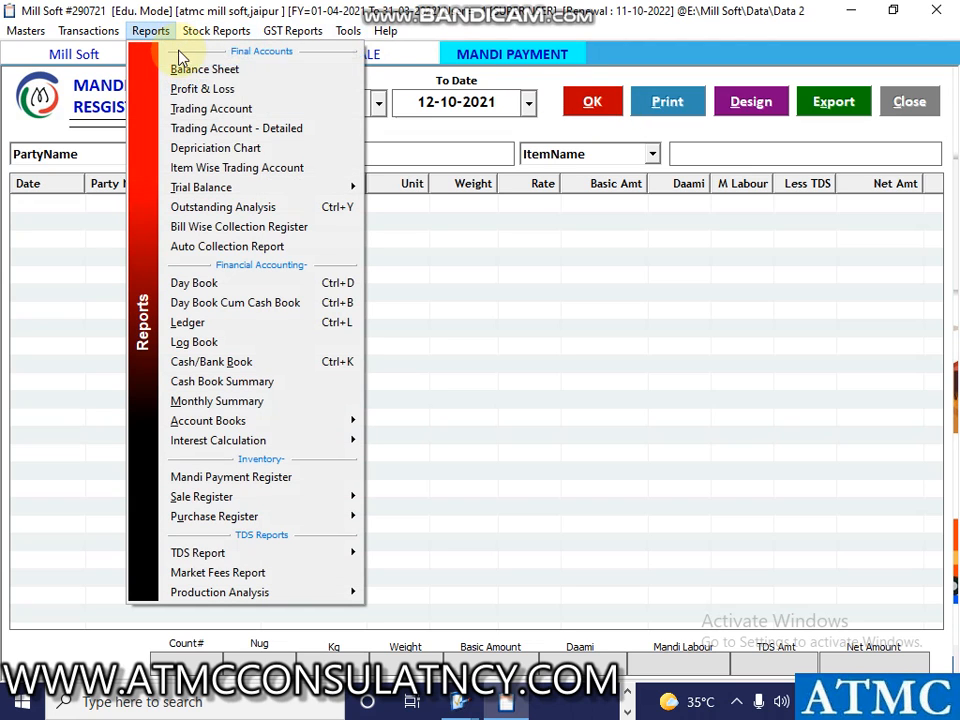
mouse_move(209, 498)
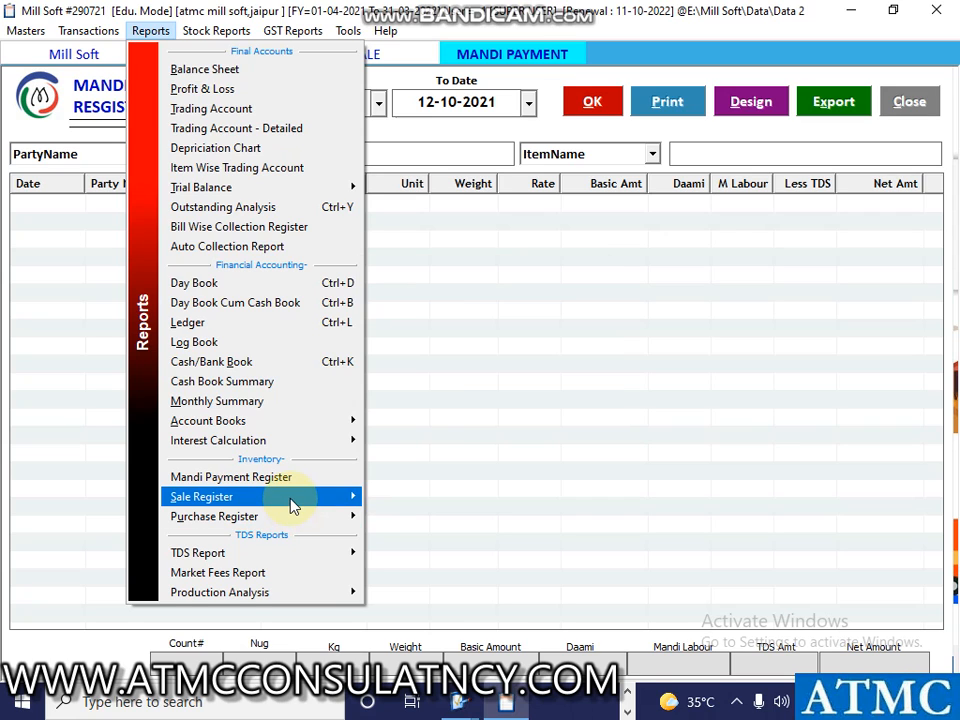
mouse_move(280, 498)
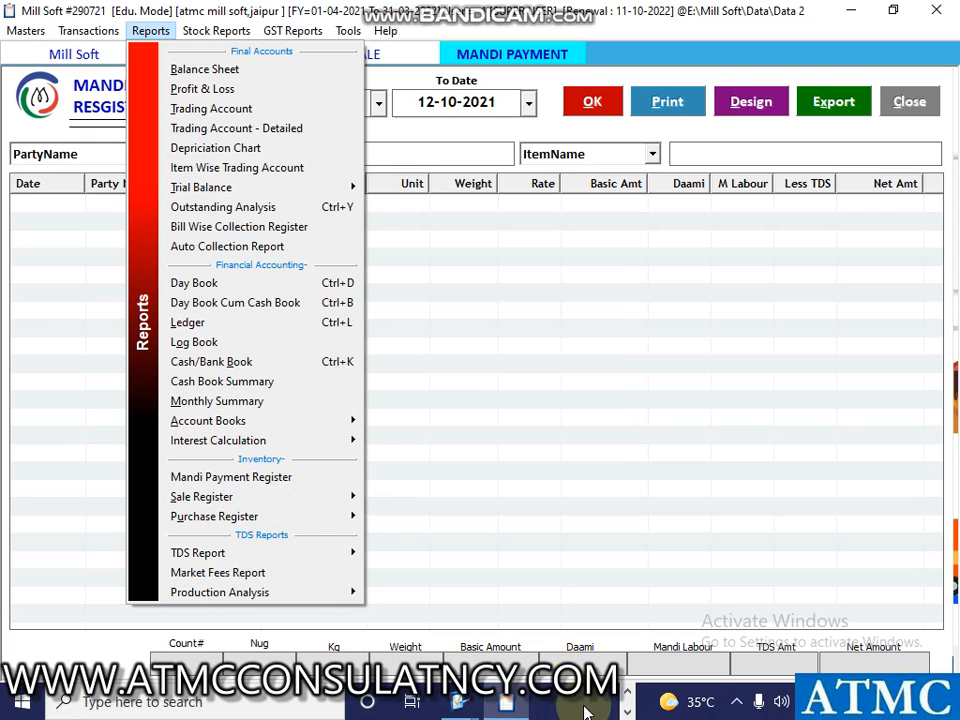
click(476, 366)
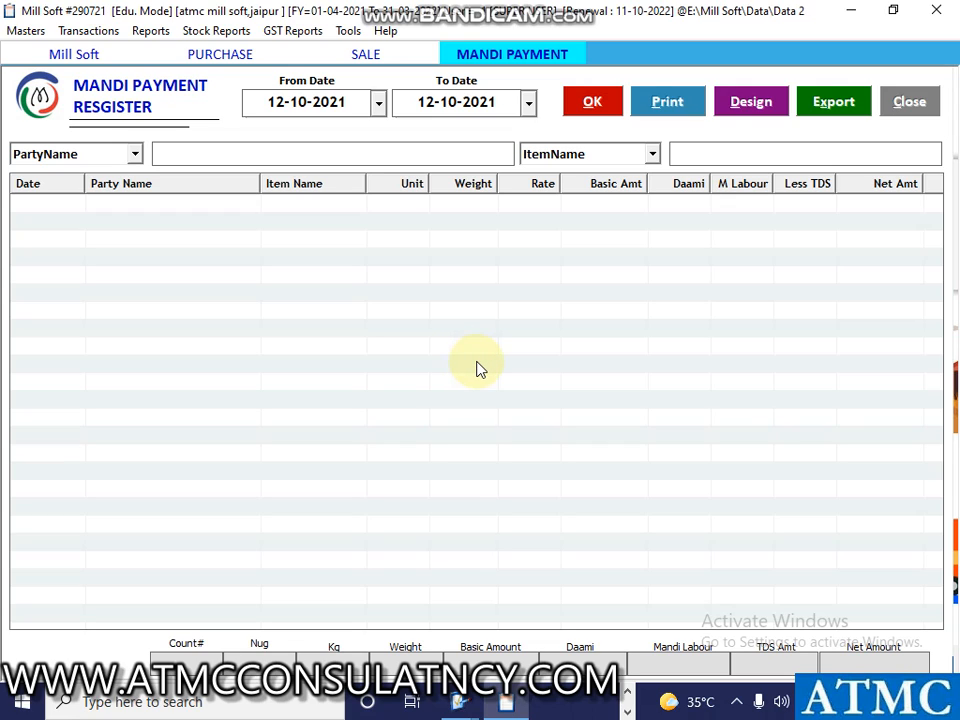